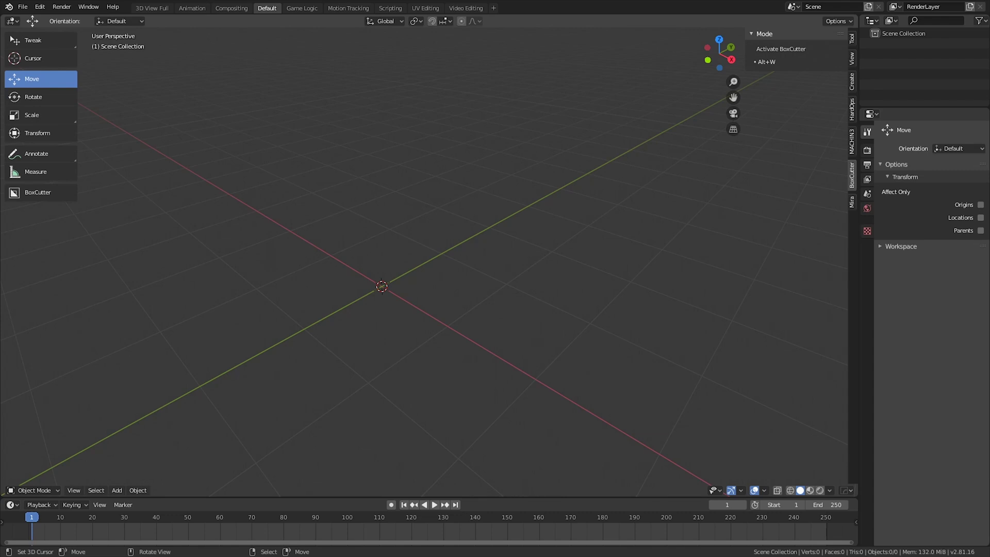
Step: Set the render engine to Workbench with MatCap lighting, using the multicoloured normal-map matcap
{"action": "left_click", "coordinate": [868, 150]}
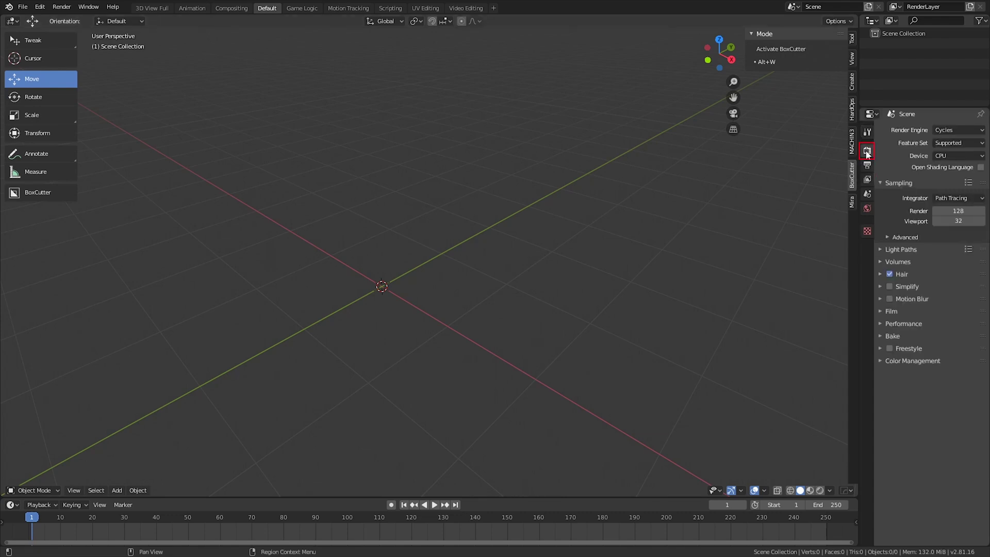
{"action": "left_click", "coordinate": [947, 132]}
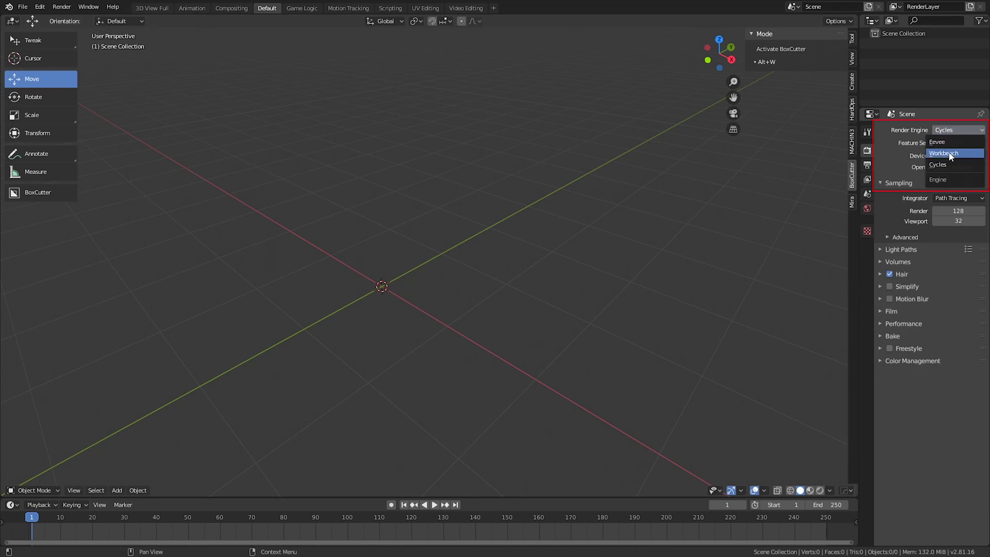
{"action": "left_click", "coordinate": [948, 156]}
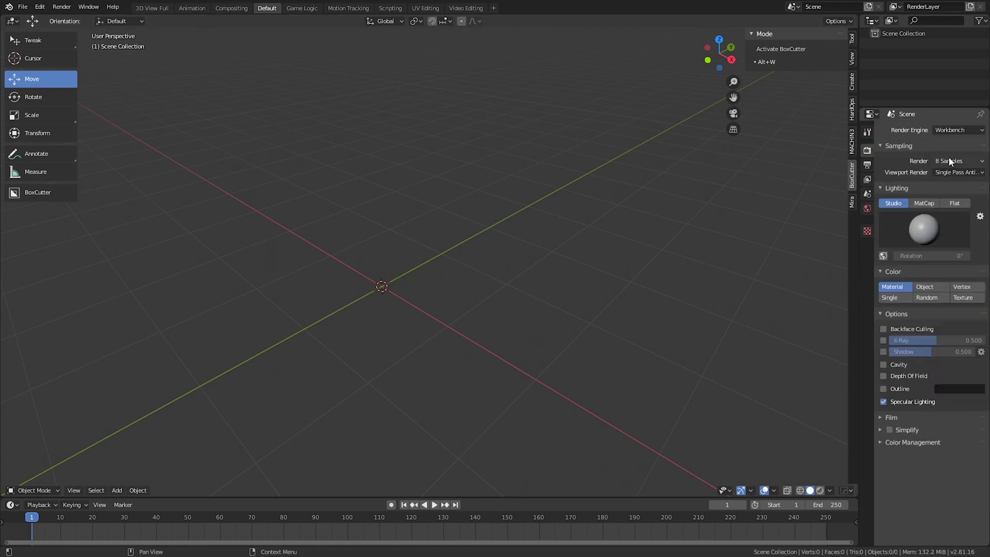
{"action": "left_click", "coordinate": [920, 206]}
{"action": "left_click", "coordinate": [920, 221]}
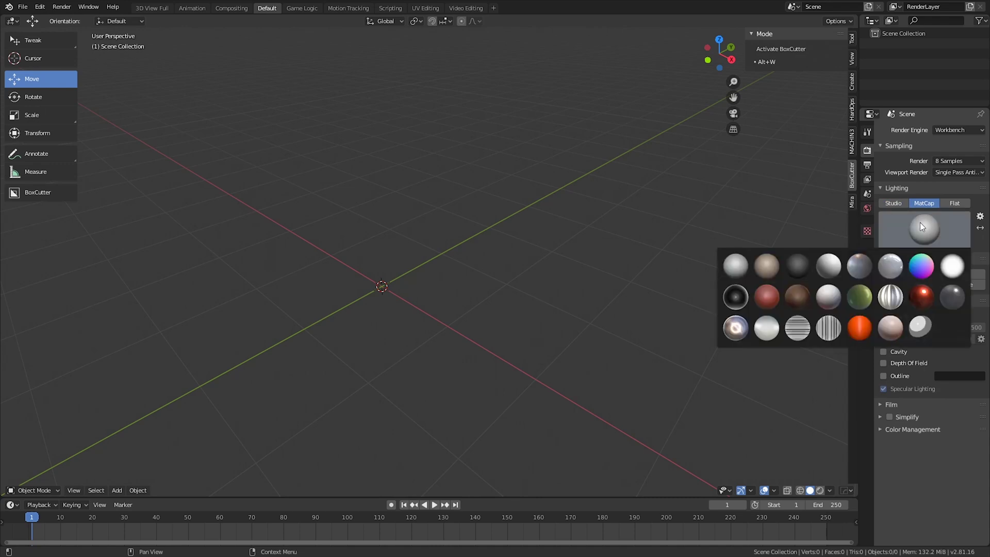
{"action": "left_click", "coordinate": [915, 270]}
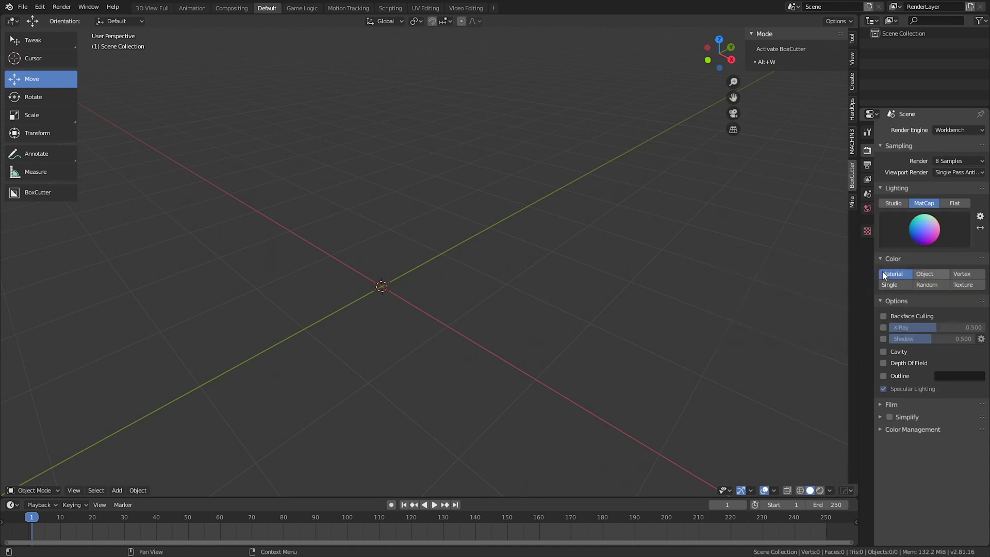
Step: Split the 3D view into two side-by-side viewports and give the new one MatCap shading with the multicoloured normal-map matcap
{"action": "middle_click_drag", "start_coordinate": [382, 273], "coordinate": [433, 302]}
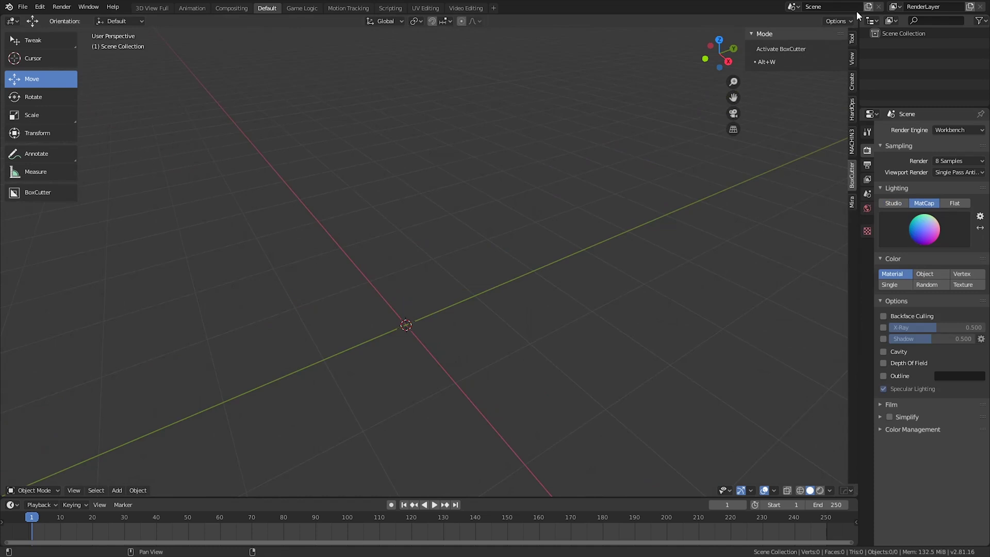
{"action": "left_click_drag", "start_coordinate": [857, 18], "coordinate": [497, 207]}
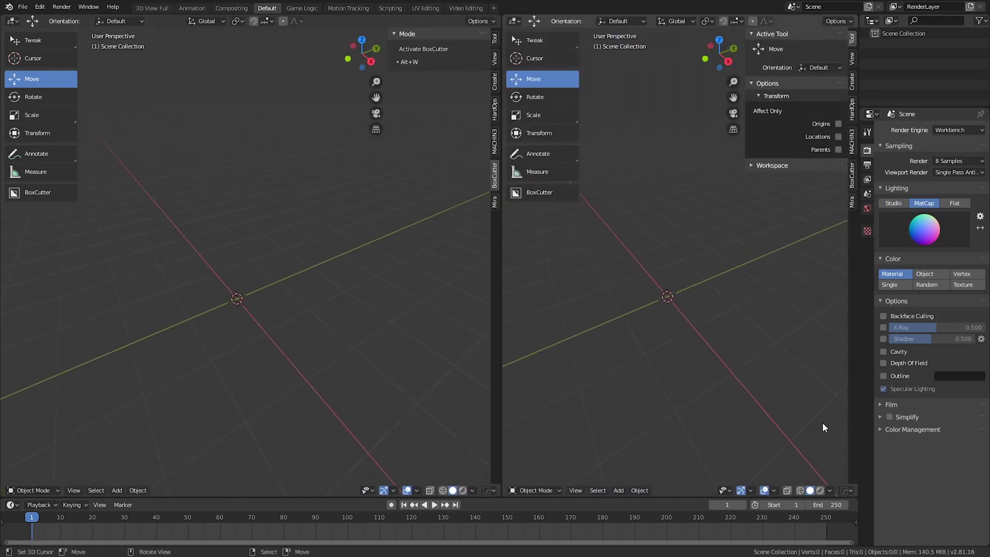
{"action": "left_click", "coordinate": [829, 491]}
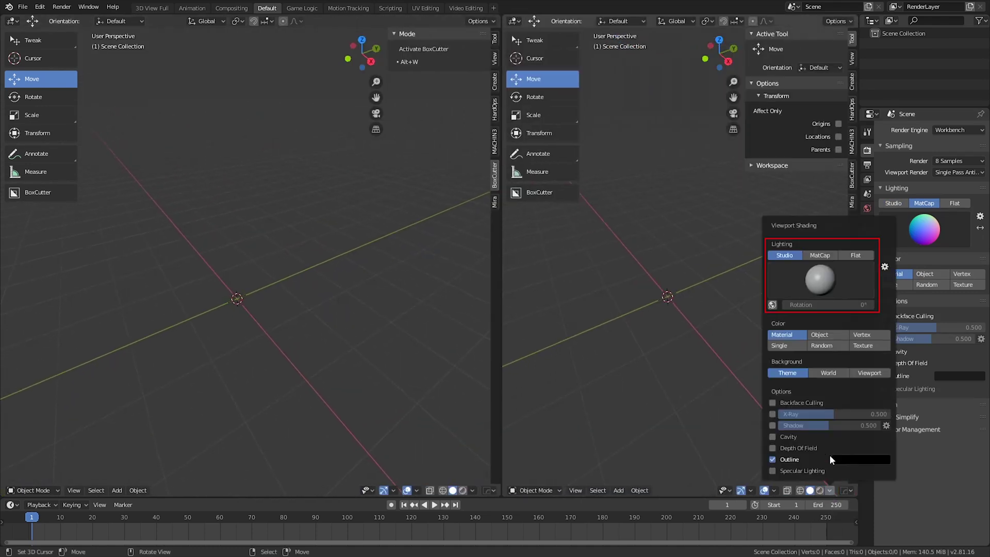
{"action": "left_click", "coordinate": [824, 255]}
{"action": "left_click", "coordinate": [827, 280]}
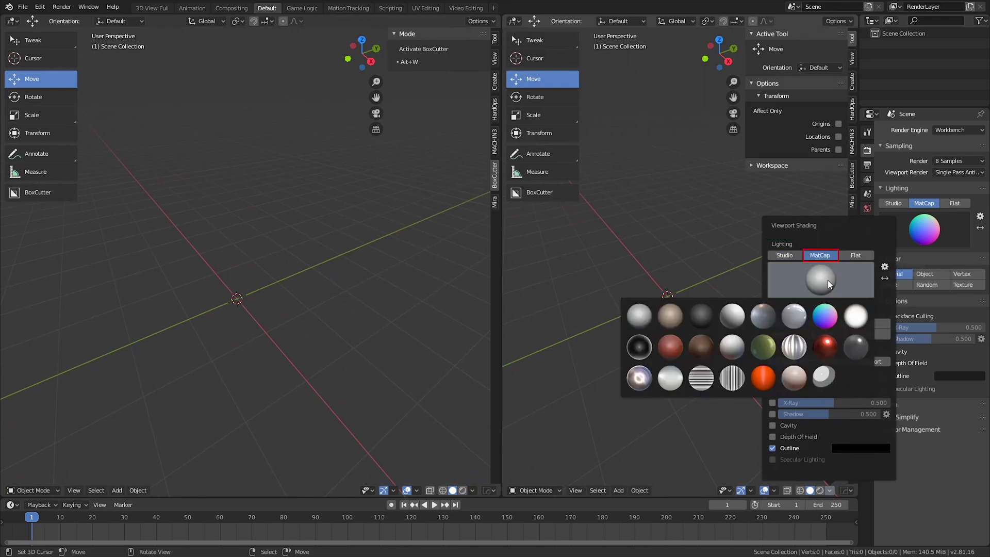
{"action": "left_click", "coordinate": [816, 308]}
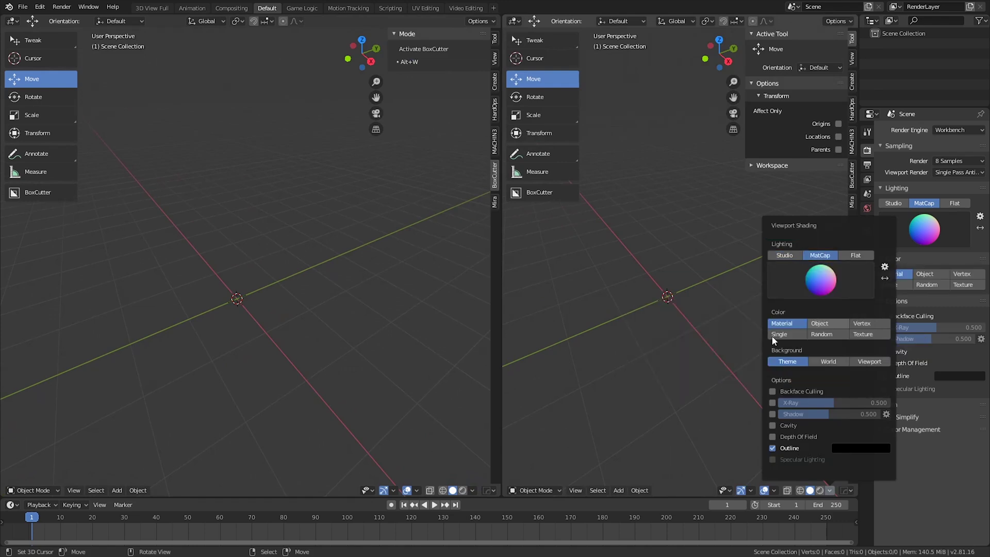
Step: Add a camera at the origin and clear its rotation
{"action": "middle_click_drag", "start_coordinate": [333, 308], "coordinate": [241, 224]}
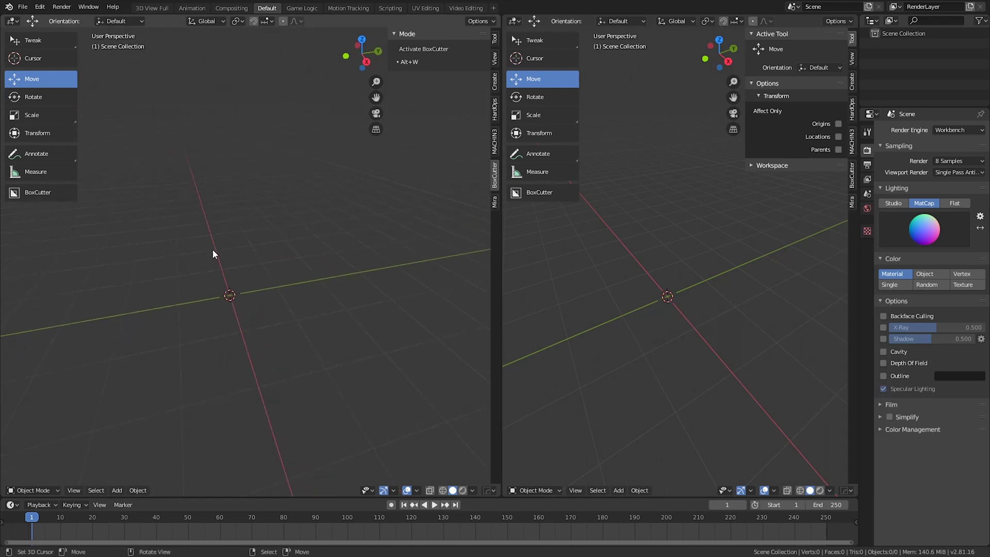
{"action": "key", "text": "shift+a"}
{"action": "mouse_move", "coordinate": [227, 250]}
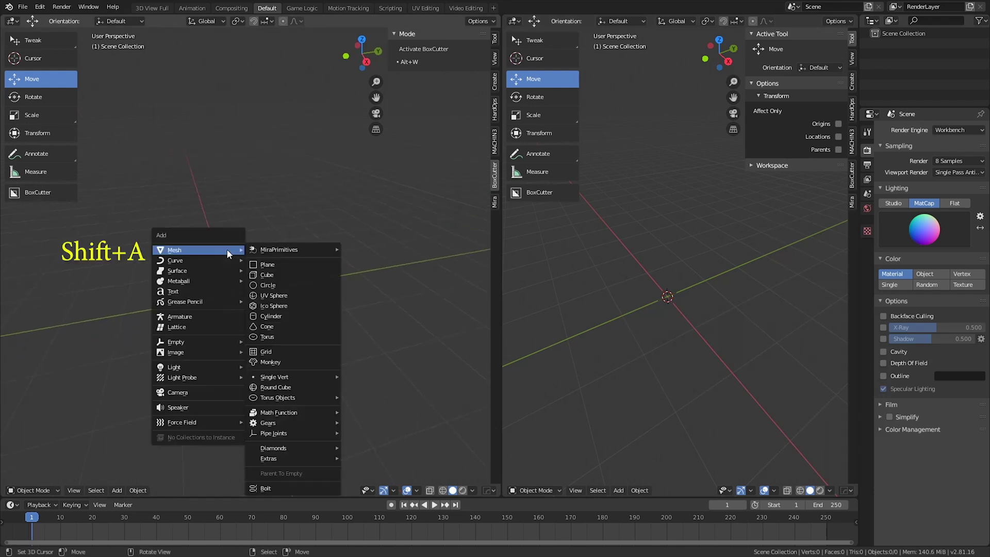
{"action": "left_click", "coordinate": [177, 393]}
{"action": "middle_click_drag", "start_coordinate": [238, 305], "coordinate": [273, 290]}
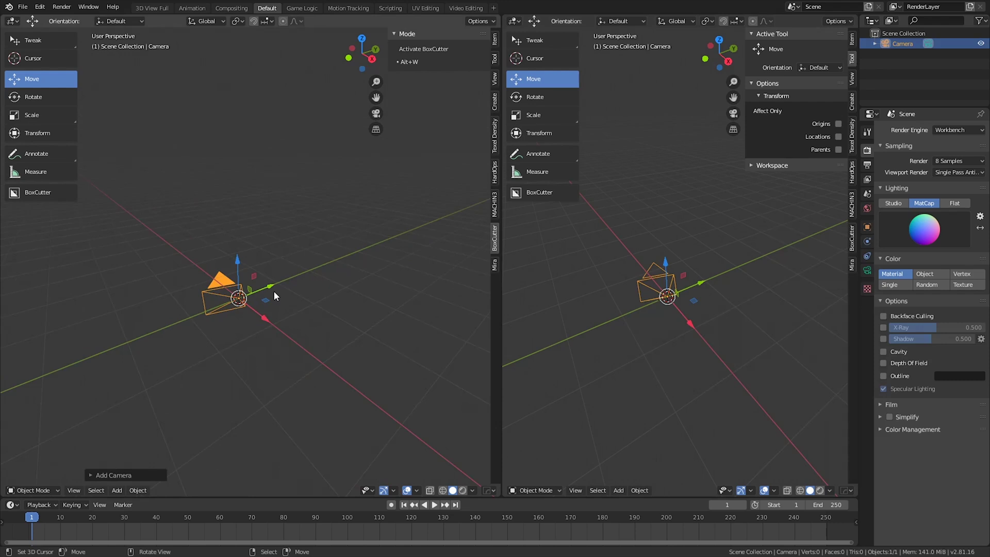
{"action": "key", "text": "alt+r"}
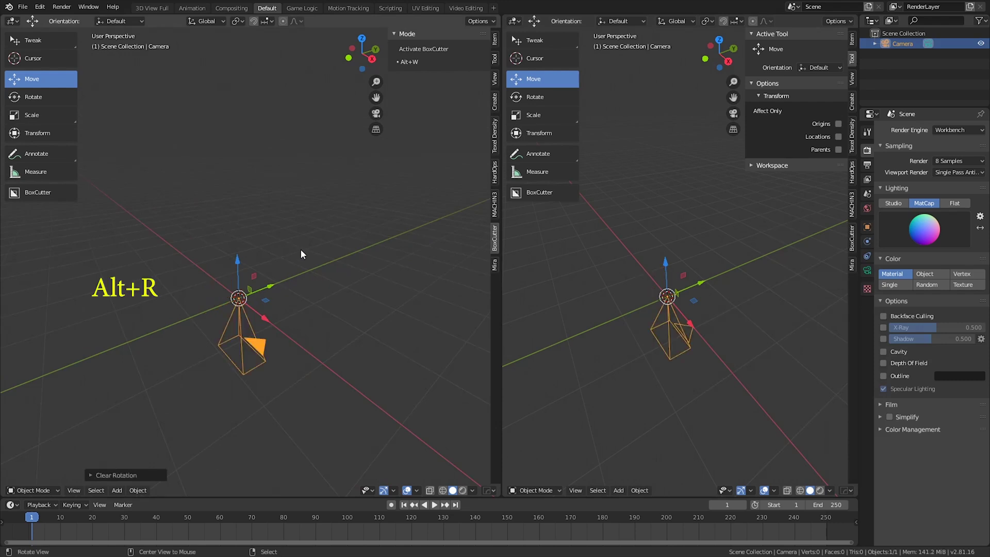
Step: Set the output resolution to 1024 × 1024 px at 100%
{"action": "middle_click_drag", "start_coordinate": [238, 297], "coordinate": [295, 266]}
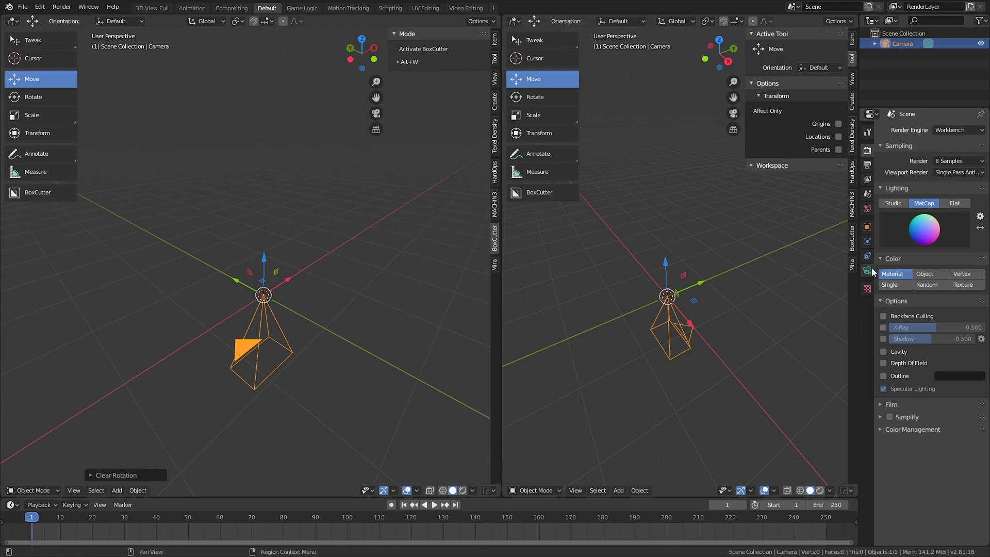
{"action": "left_click", "coordinate": [867, 165]}
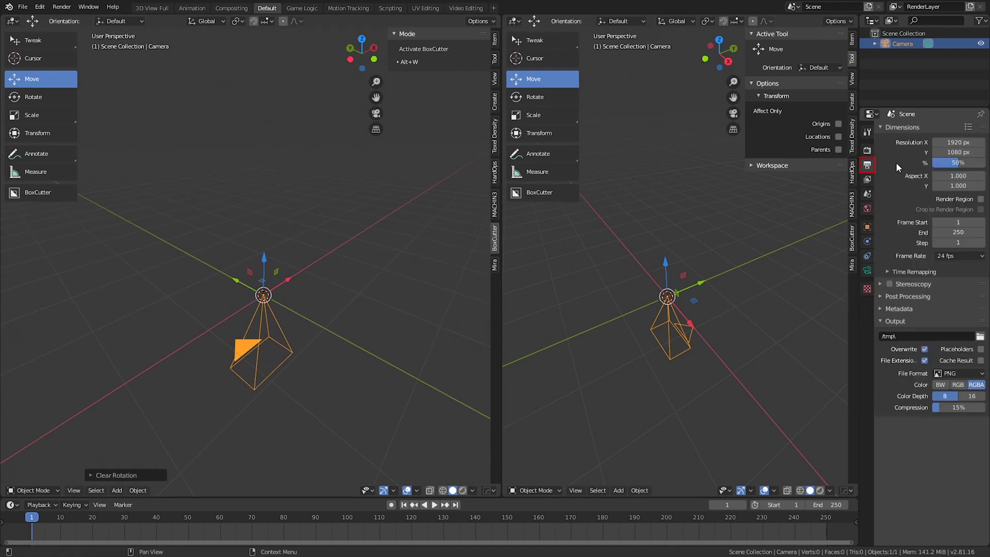
{"action": "left_click", "coordinate": [963, 143]}
{"action": "type", "text": "1024"}
{"action": "key", "text": "Tab"}
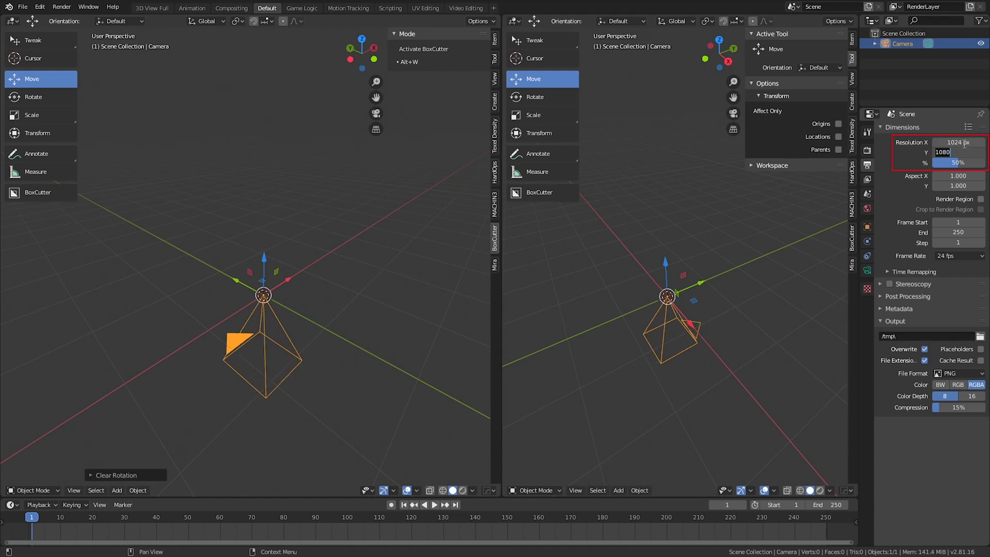
{"action": "type", "text": "1024"}
{"action": "key", "text": "Return"}
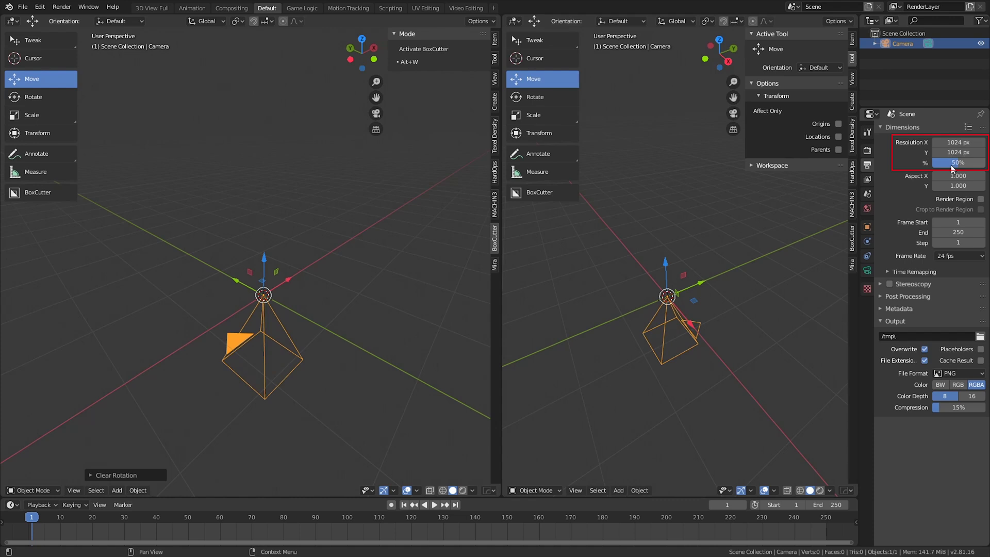
{"action": "left_click_drag", "start_coordinate": [953, 168], "coordinate": [982, 168]}
Step: Raise the camera straight up above the origin and make its lens Orthographic with a scale of 2
{"action": "middle_click_drag", "start_coordinate": [425, 264], "coordinate": [265, 250]}
{"action": "left_click_drag", "start_coordinate": [265, 251], "coordinate": [264, 93]}
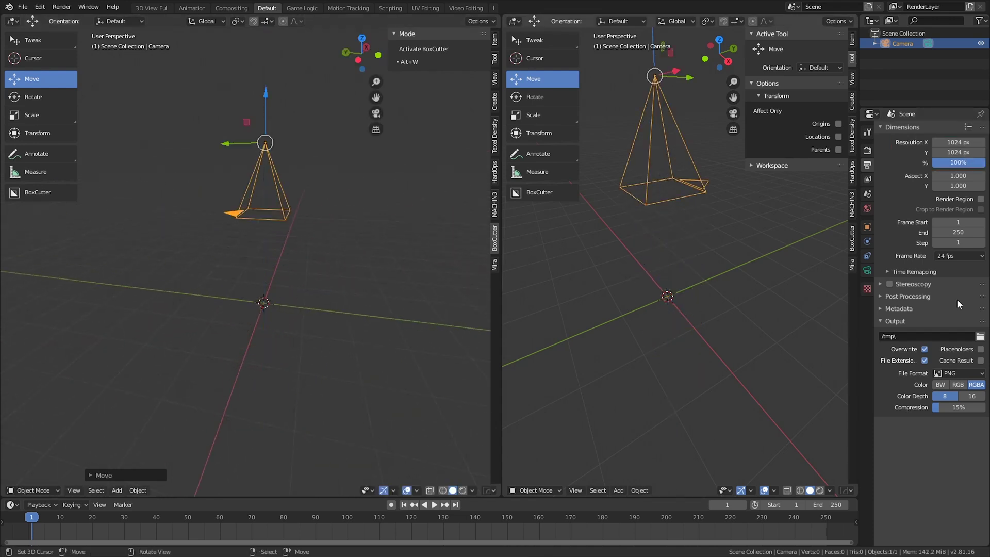
{"action": "left_click", "coordinate": [868, 270]}
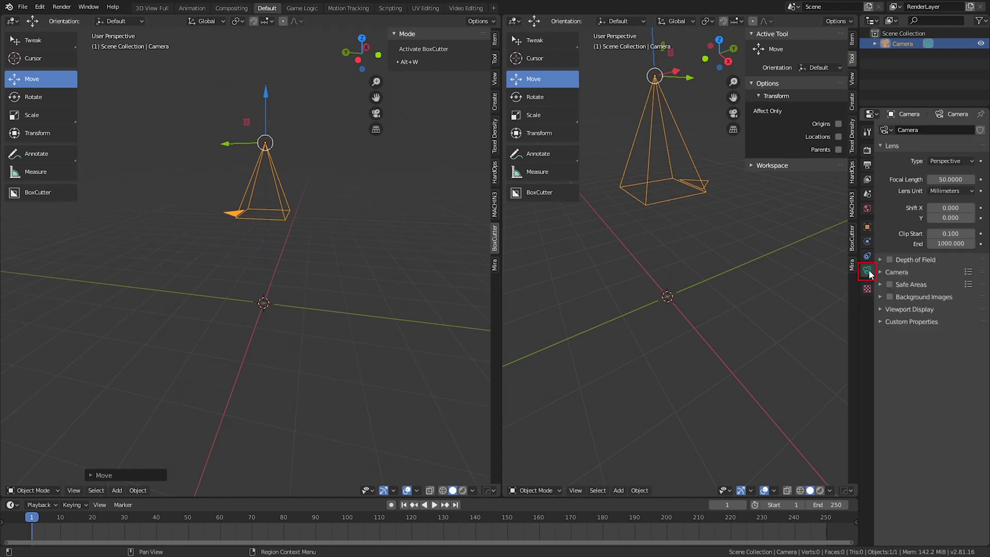
{"action": "left_click", "coordinate": [940, 162]}
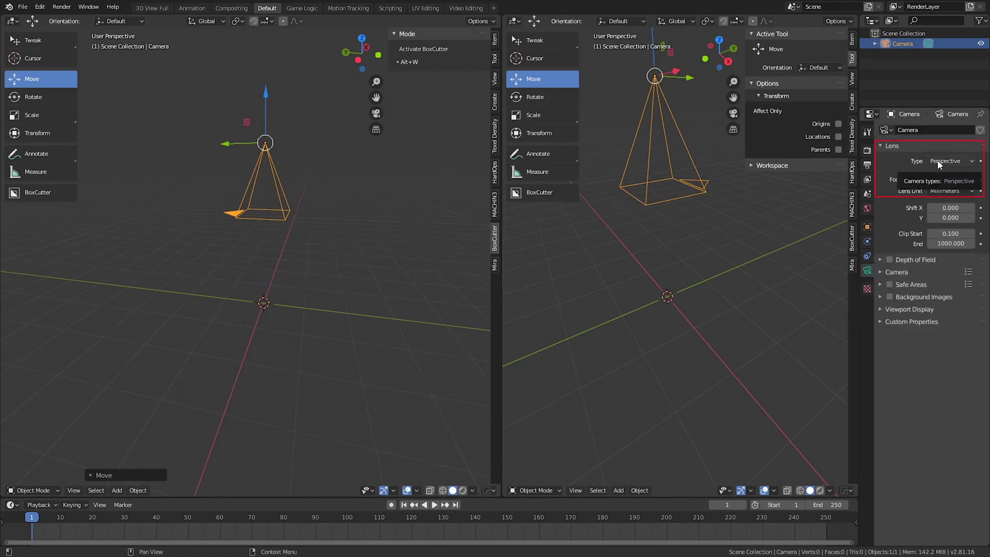
{"action": "left_click", "coordinate": [946, 190]}
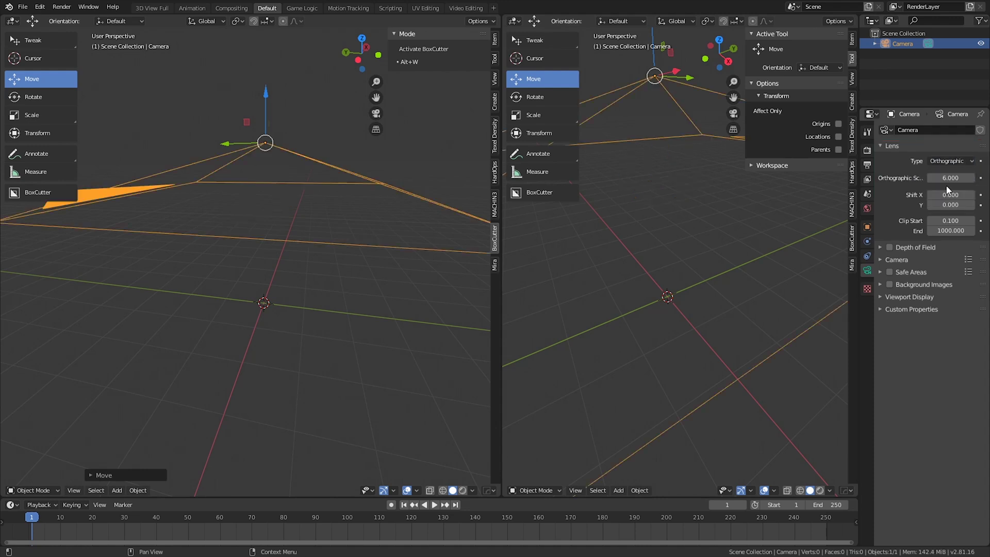
{"action": "left_click", "coordinate": [942, 178]}
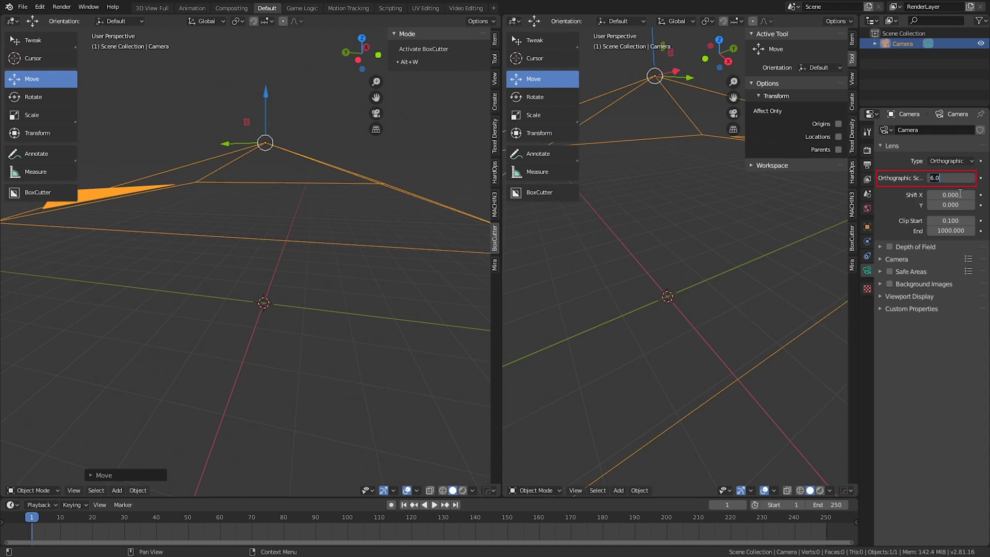
{"action": "type", "text": "2"}
{"action": "key", "text": "Return"}
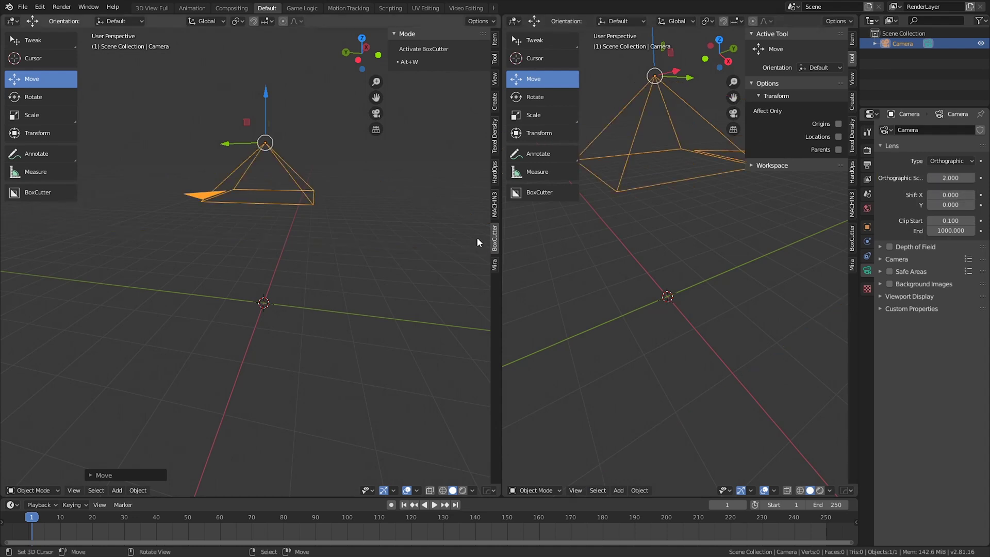
Step: Switch the second viewport to the camera view
{"action": "middle_click_drag", "start_coordinate": [478, 238], "coordinate": [378, 281]}
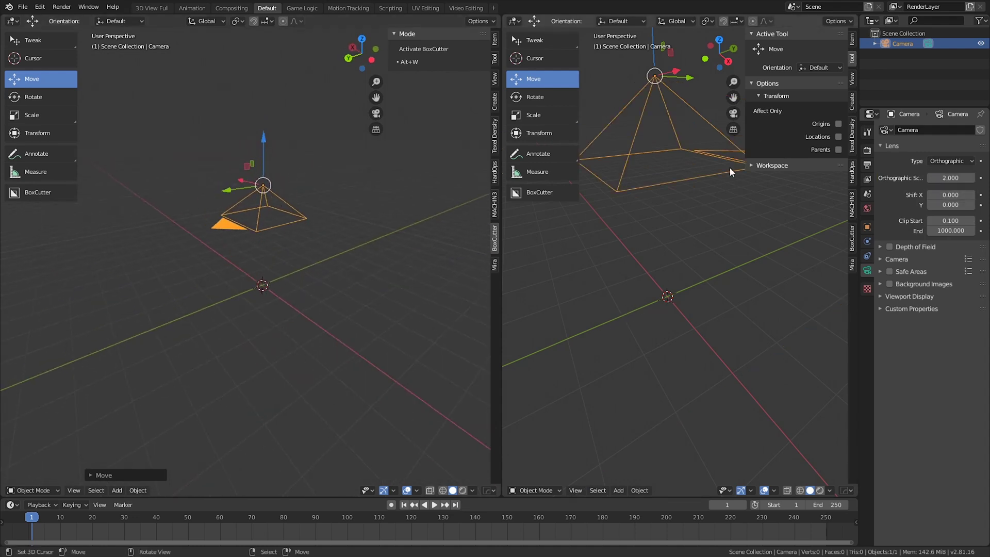
{"action": "key", "text": "KP_0"}
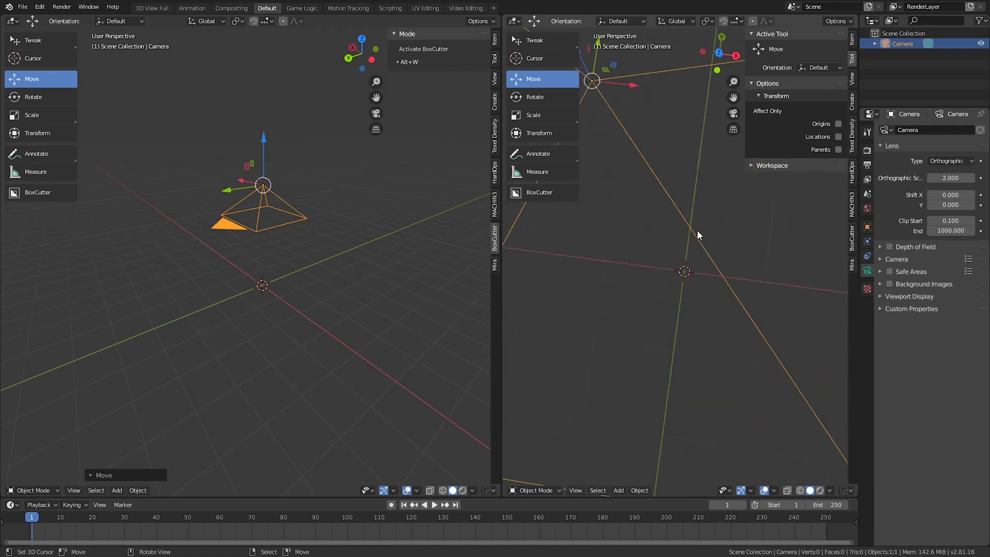
{"action": "middle_click_drag", "start_coordinate": [473, 241], "coordinate": [289, 277]}
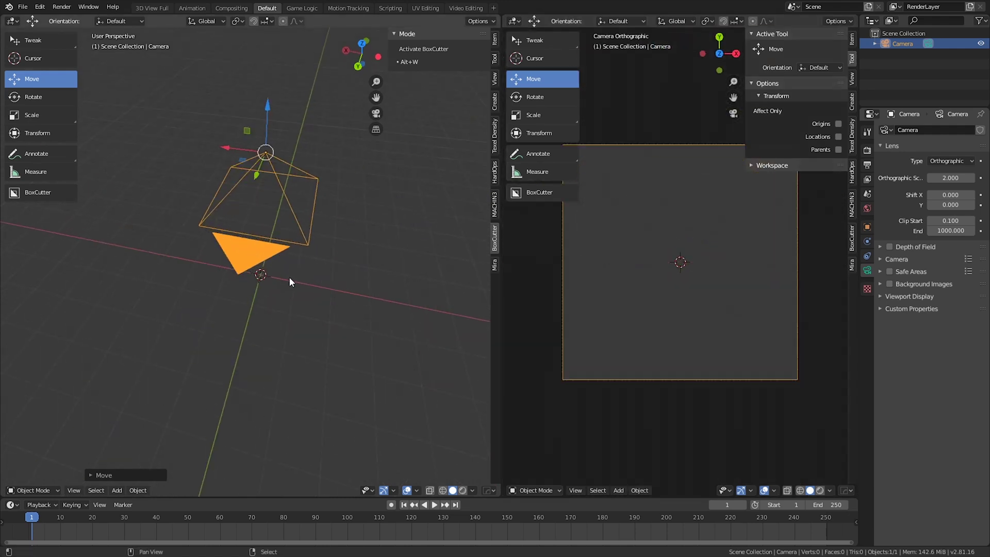
Step: Add a plane mesh at the origin beneath the camera
{"action": "key", "text": "shift+a"}
{"action": "mouse_move", "coordinate": [289, 136]}
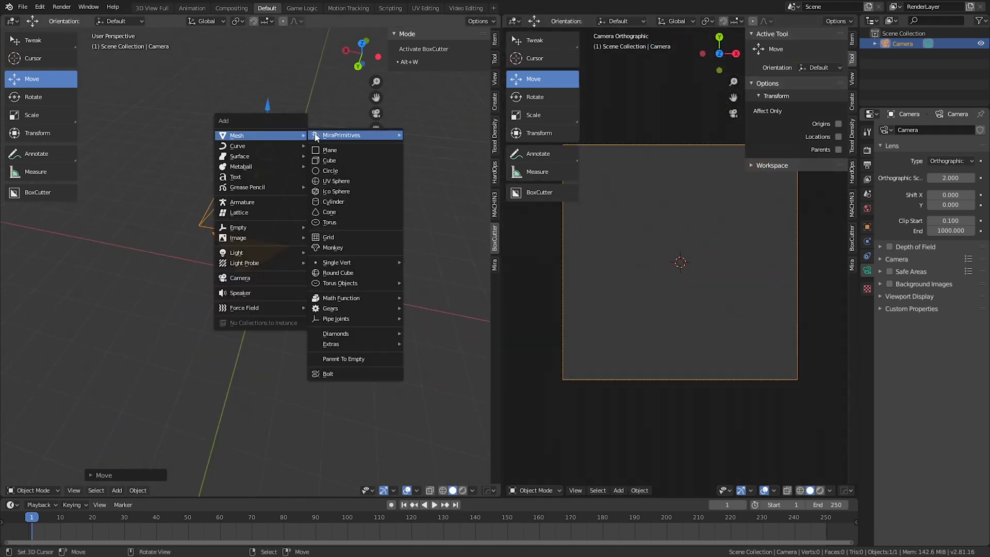
{"action": "left_click", "coordinate": [339, 151]}
{"action": "middle_click_drag", "start_coordinate": [361, 225], "coordinate": [716, 227]}
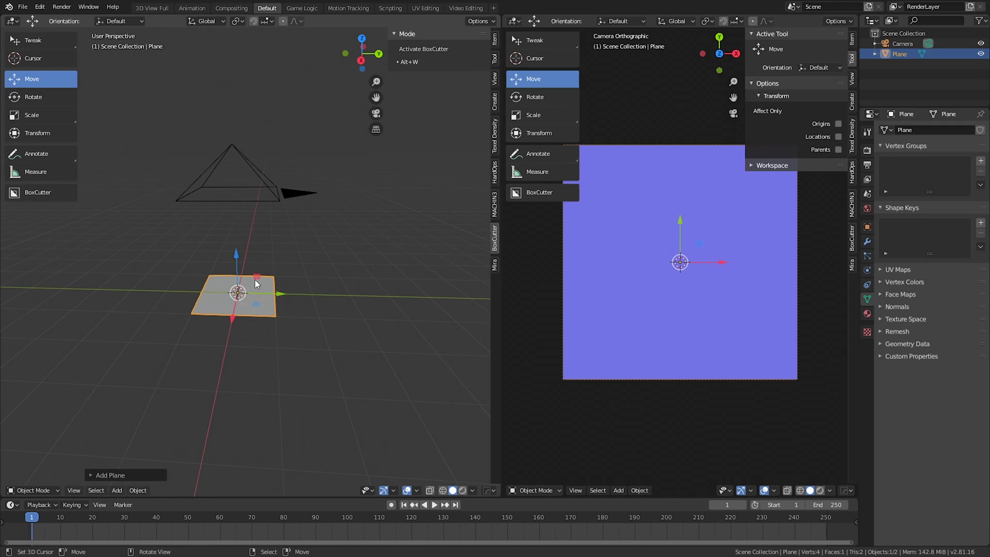
Step: Divide the plane into seven equal parallel strips with six evenly spaced loop cuts
{"action": "middle_click_drag", "start_coordinate": [255, 269], "coordinate": [240, 272]}
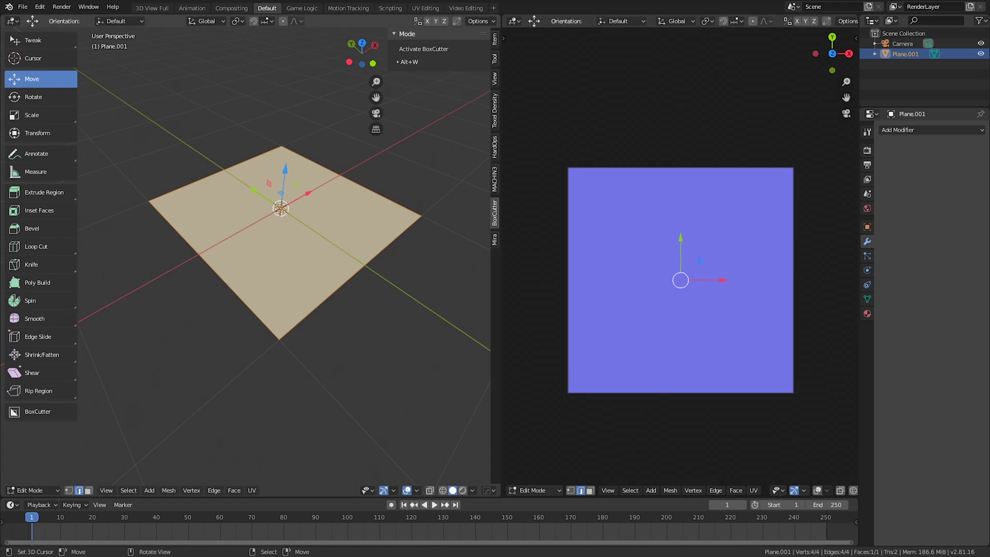
{"action": "middle_click_drag", "start_coordinate": [247, 276], "coordinate": [310, 335]}
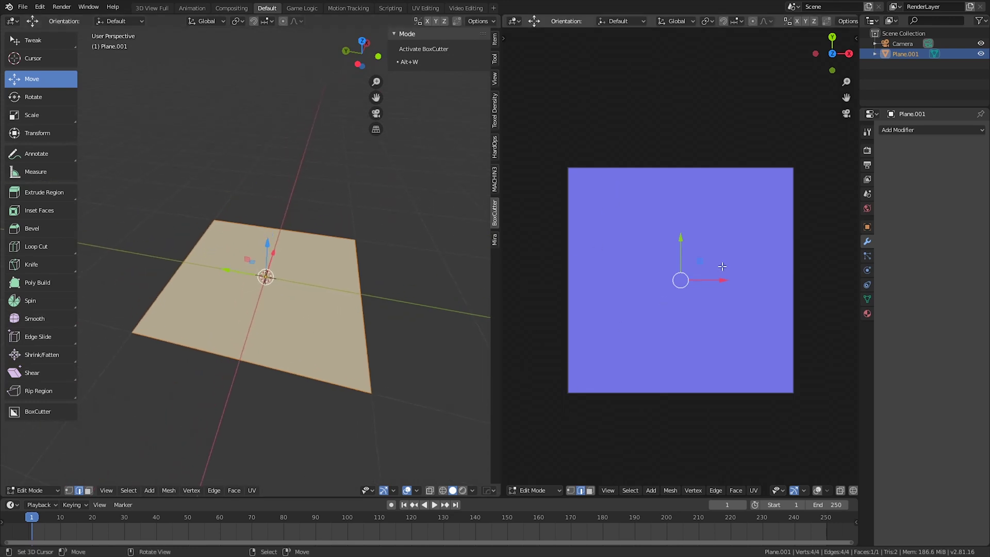
{"action": "scroll", "coordinate": [291, 279], "scroll_direction": "down", "scroll_amount": 3}
{"action": "middle_click_drag", "start_coordinate": [285, 298], "coordinate": [253, 322]}
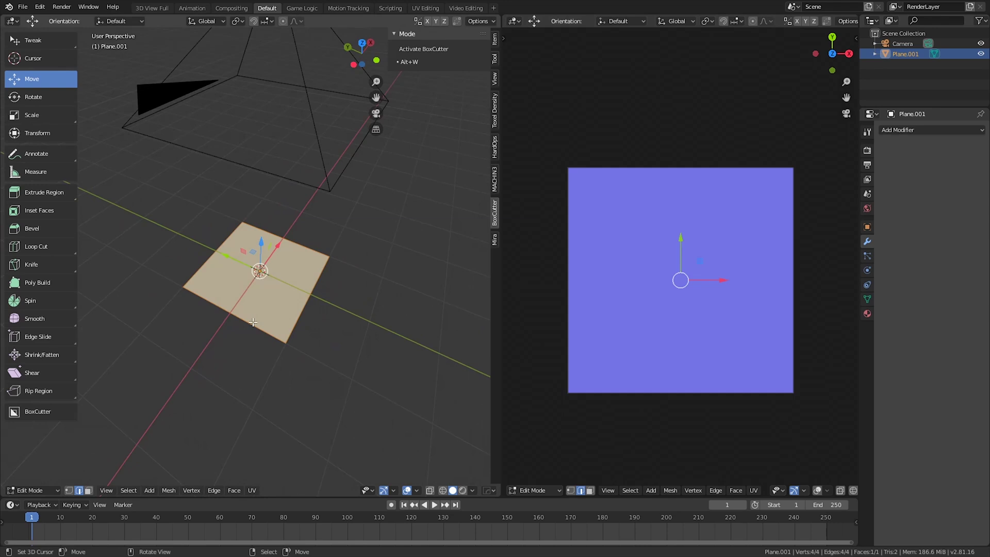
{"action": "scroll", "coordinate": [225, 181], "scroll_direction": "up", "scroll_amount": 3}
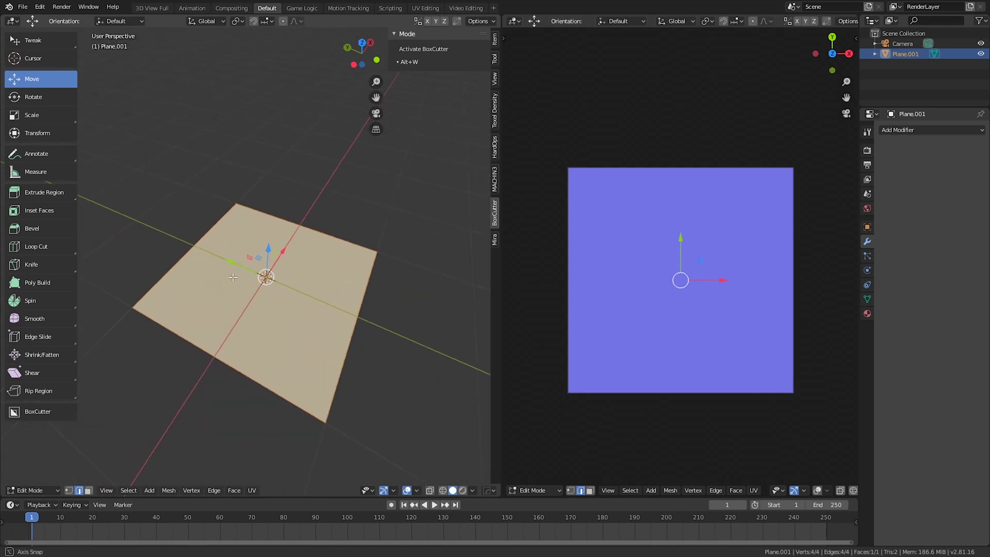
{"action": "middle_click_drag", "start_coordinate": [225, 181], "coordinate": [254, 298]}
{"action": "key", "text": "ctrl+r"}
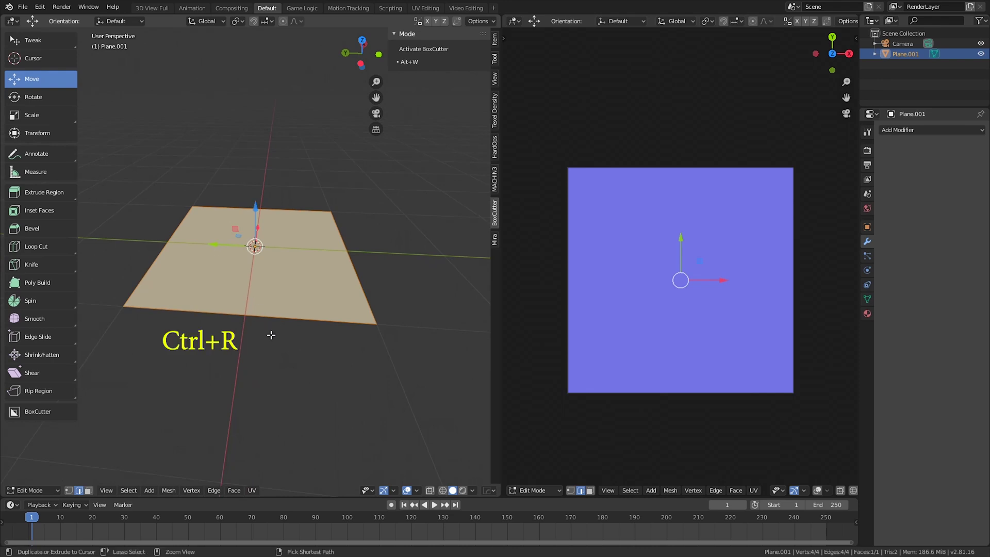
{"action": "scroll", "coordinate": [261, 310], "scroll_direction": "up", "scroll_amount": 3}
{"action": "scroll", "coordinate": [260, 311], "scroll_direction": "up", "scroll_amount": 2}
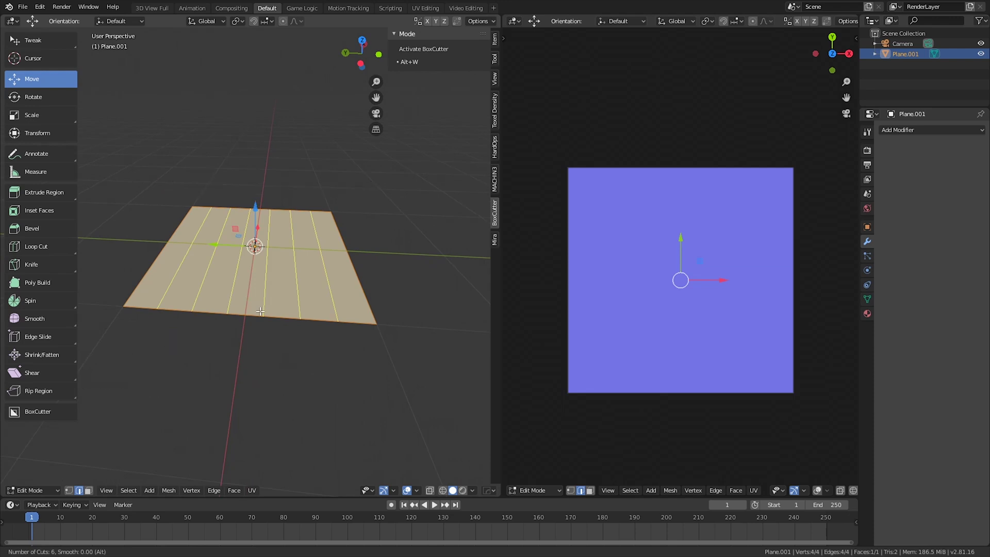
{"action": "left_click", "coordinate": [260, 311]}
{"action": "right_click", "coordinate": [261, 311]}
Step: Rip the strips apart along the six loop cuts without moving the separated edges
{"action": "middle_click_drag", "start_coordinate": [260, 311], "coordinate": [301, 326]}
{"action": "key", "text": "v"}
{"action": "right_click", "coordinate": [285, 272]}
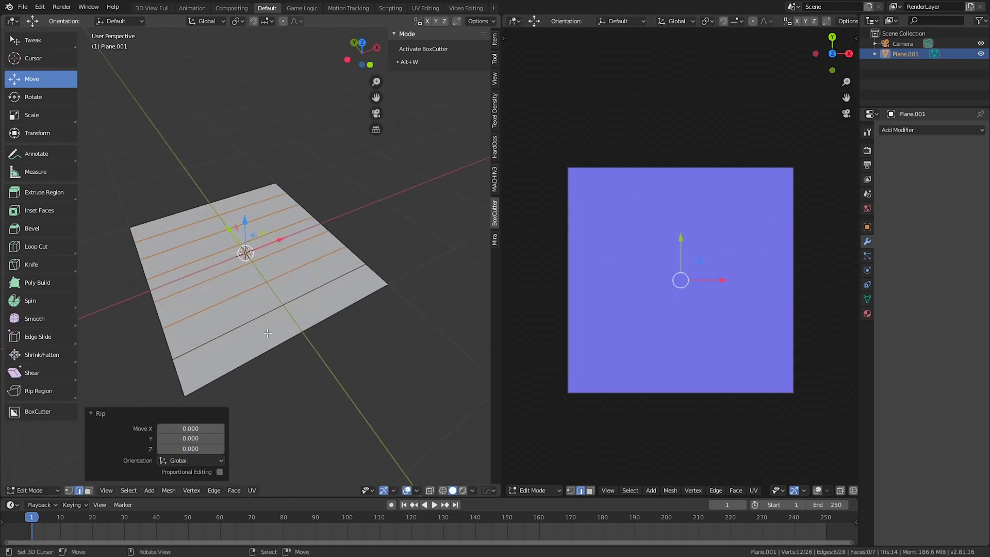
Step: Add one centred loop cut across every other strip, starting with the outer strip
{"action": "key", "text": "ctrl+r"}
{"action": "left_click", "coordinate": [299, 323]}
{"action": "right_click", "coordinate": [299, 323]}
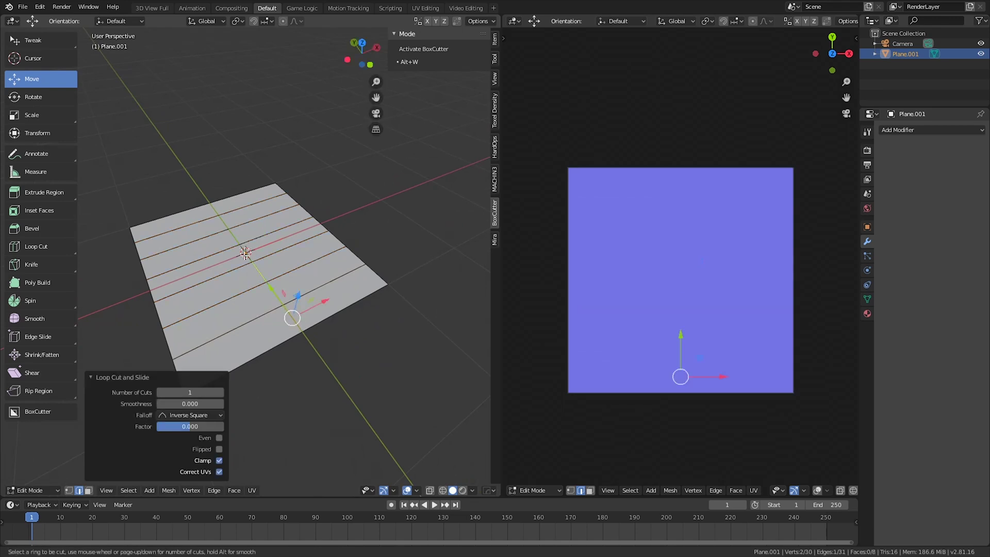
{"action": "left_click", "coordinate": [224, 230]}
{"action": "right_click", "coordinate": [223, 229]}
{"action": "key", "text": "ctrl+r"}
{"action": "left_click", "coordinate": [214, 203]}
{"action": "right_click", "coordinate": [215, 203]}
Step: Shift three of the short cross edges by different distances along X to stagger the plank joints
{"action": "middle_click_drag", "start_coordinate": [215, 203], "coordinate": [274, 222]}
{"action": "scroll", "coordinate": [234, 269], "scroll_direction": "up", "scroll_amount": 1}
{"action": "right_click", "coordinate": [206, 250]}
{"action": "left_click_drag", "start_coordinate": [219, 228], "coordinate": [224, 202]}
{"action": "right_click", "coordinate": [261, 266]}
{"action": "key", "text": "g"}
{"action": "key", "text": "x"}
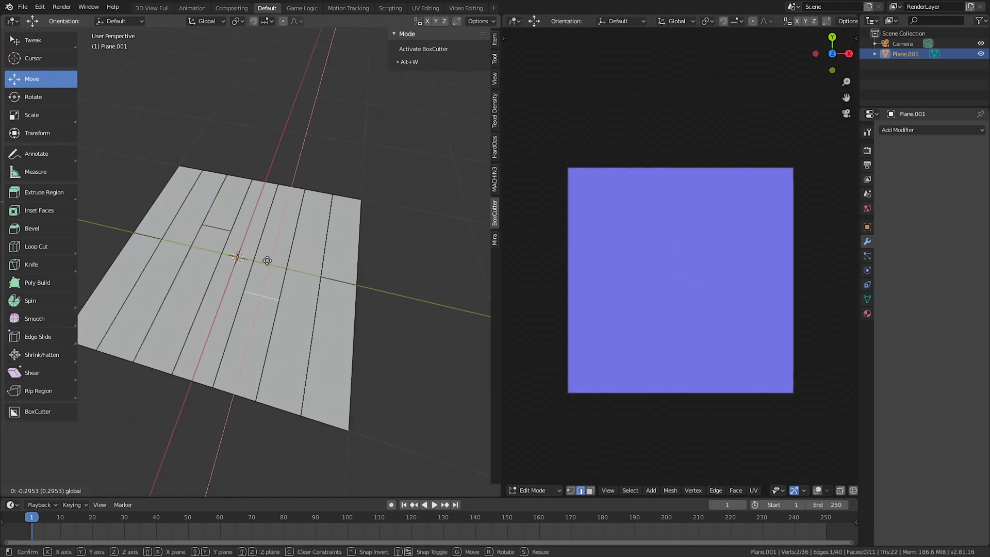
{"action": "left_click", "coordinate": [336, 293]}
{"action": "right_click", "coordinate": [331, 273]}
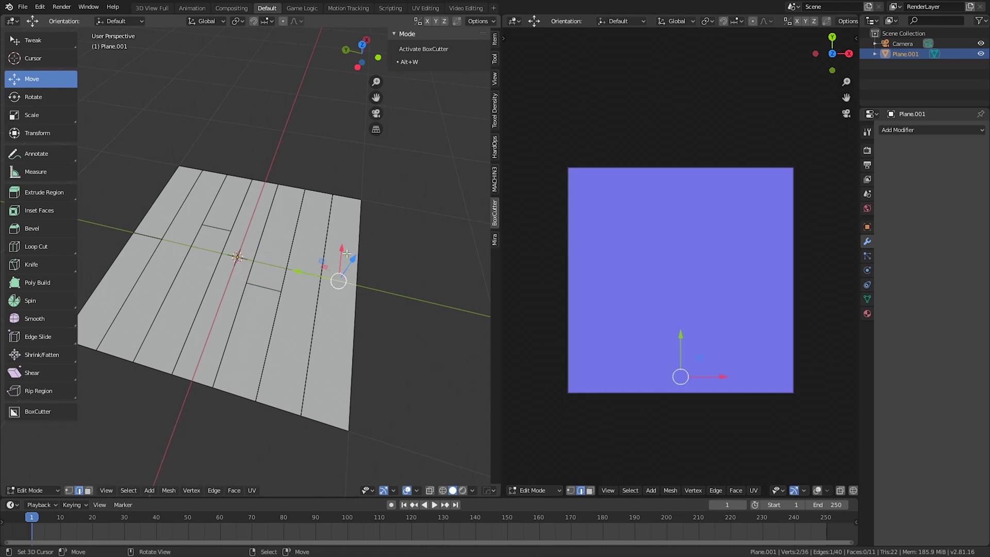
{"action": "left_click_drag", "start_coordinate": [347, 253], "coordinate": [308, 273]}
Step: Select all four short cross edges and rip them apart in place to separate the planks
{"action": "middle_click_drag", "start_coordinate": [280, 286], "coordinate": [301, 346]}
{"action": "key", "text": "a"}
{"action": "right_click", "coordinate": [335, 281]}
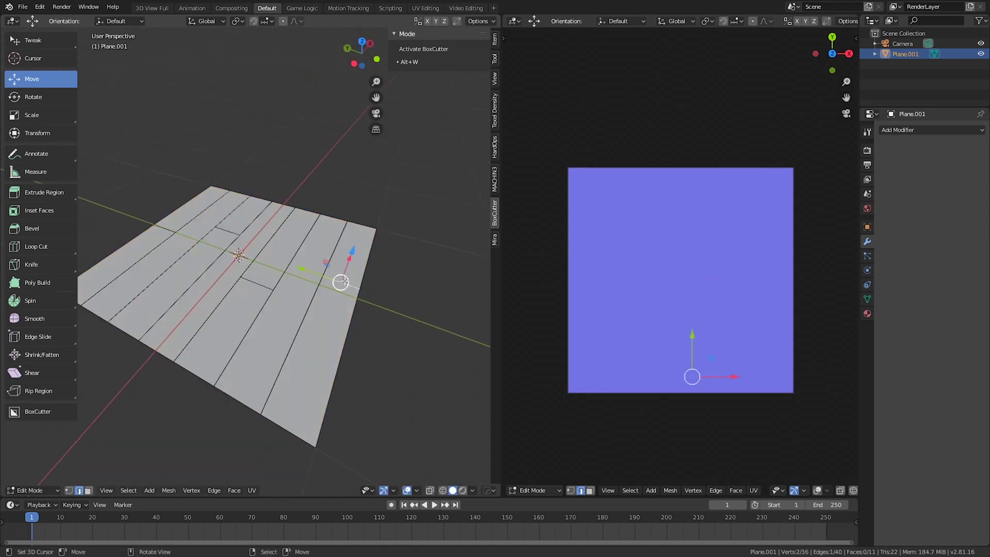
{"action": "right_click", "coordinate": [256, 283], "text": "shift"}
{"action": "right_click", "coordinate": [233, 231], "text": "shift"}
{"action": "right_click", "coordinate": [166, 229], "text": "shift"}
{"action": "middle_click_drag", "start_coordinate": [235, 300], "coordinate": [237, 286]}
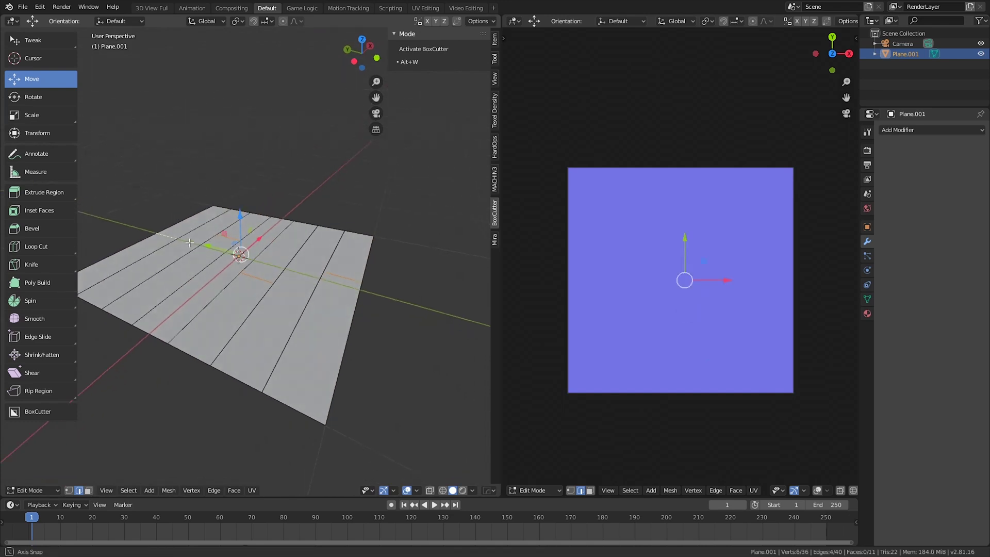
{"action": "key", "text": "v"}
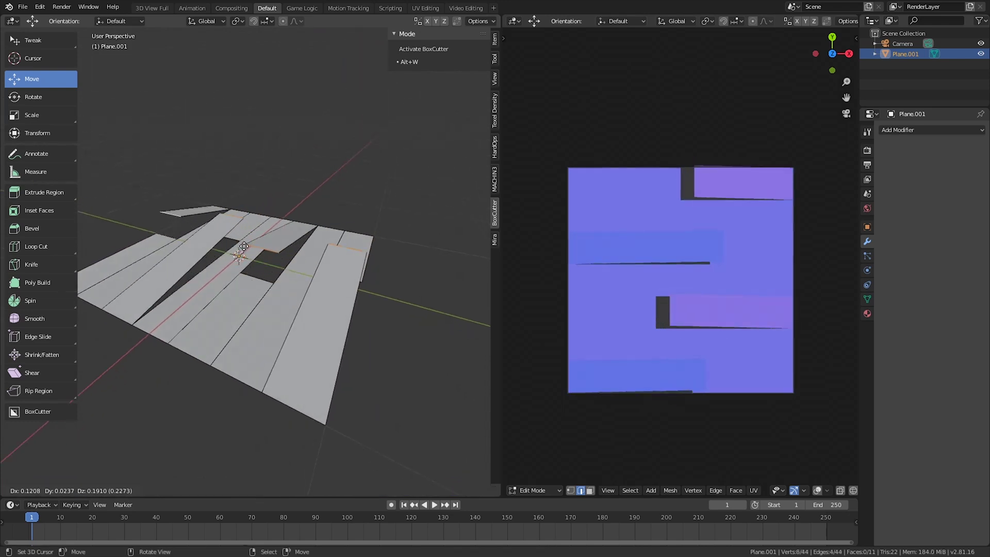
{"action": "key", "text": "Escape"}
Step: Extrude all the planks upward by about 0.111
{"action": "middle_click_drag", "start_coordinate": [288, 315], "coordinate": [252, 298]}
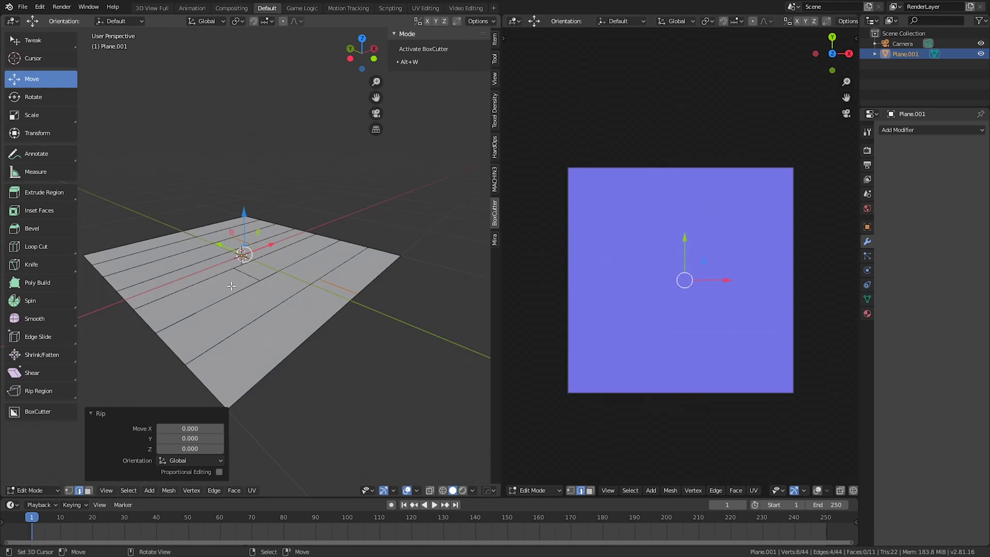
{"action": "key", "text": "a"}
{"action": "key", "text": "a"}
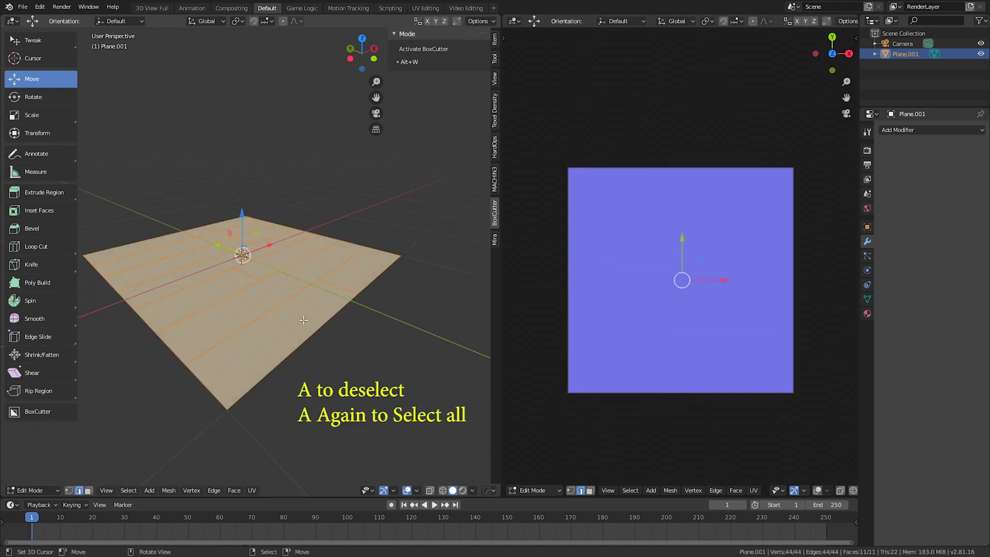
{"action": "middle_click_drag", "start_coordinate": [304, 320], "coordinate": [339, 330]}
{"action": "key", "text": "e"}
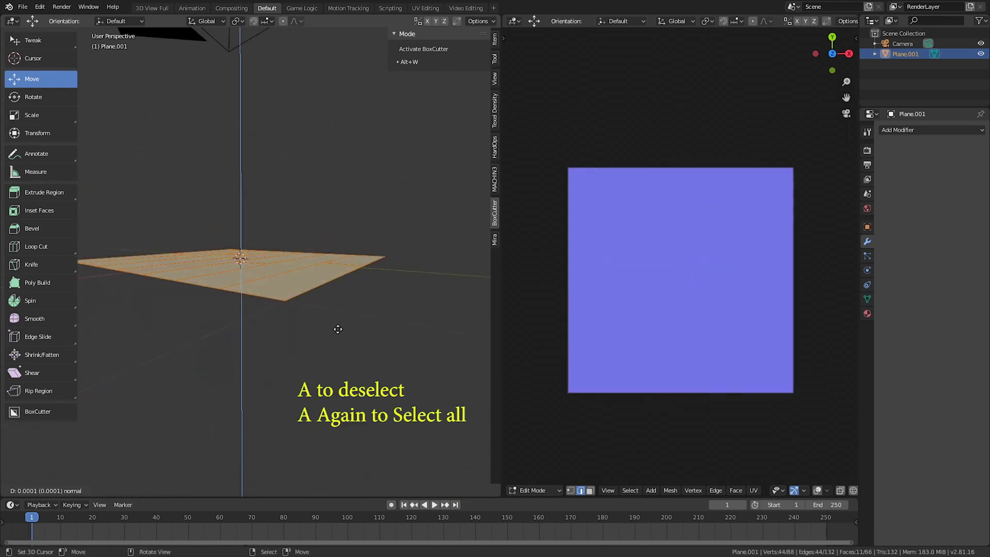
{"action": "left_click", "coordinate": [337, 319]}
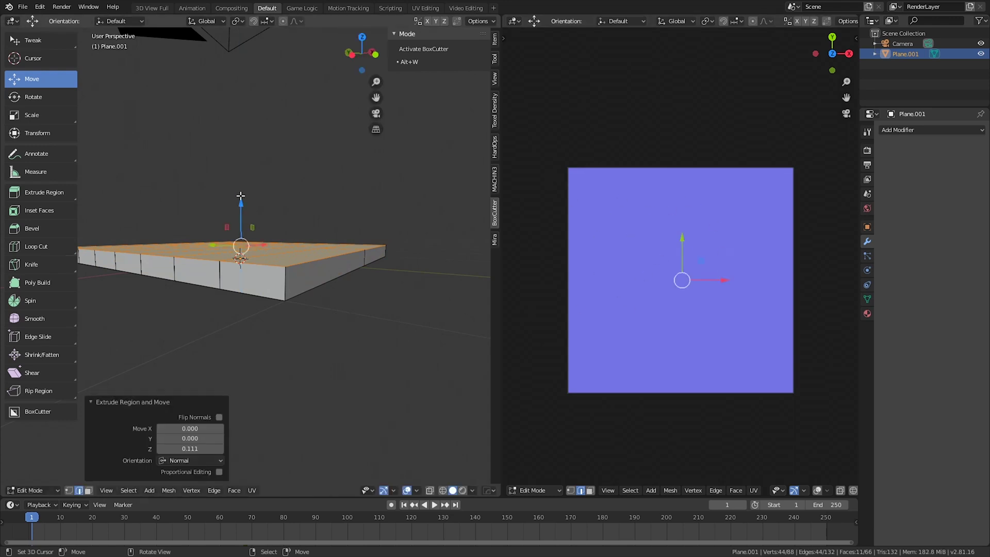
Step: Add a Bevel modifier to the plank object with a width of 0.016 and 3 segments
{"action": "middle_click_drag", "start_coordinate": [241, 196], "coordinate": [254, 236]}
{"action": "key", "text": "Tab"}
{"action": "left_click", "coordinate": [905, 130]}
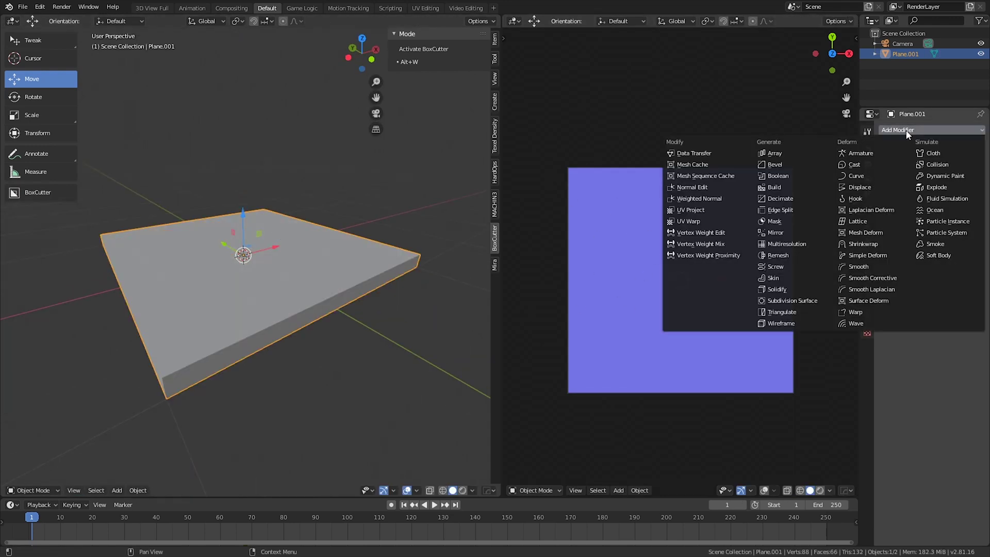
{"action": "left_click", "coordinate": [789, 165]}
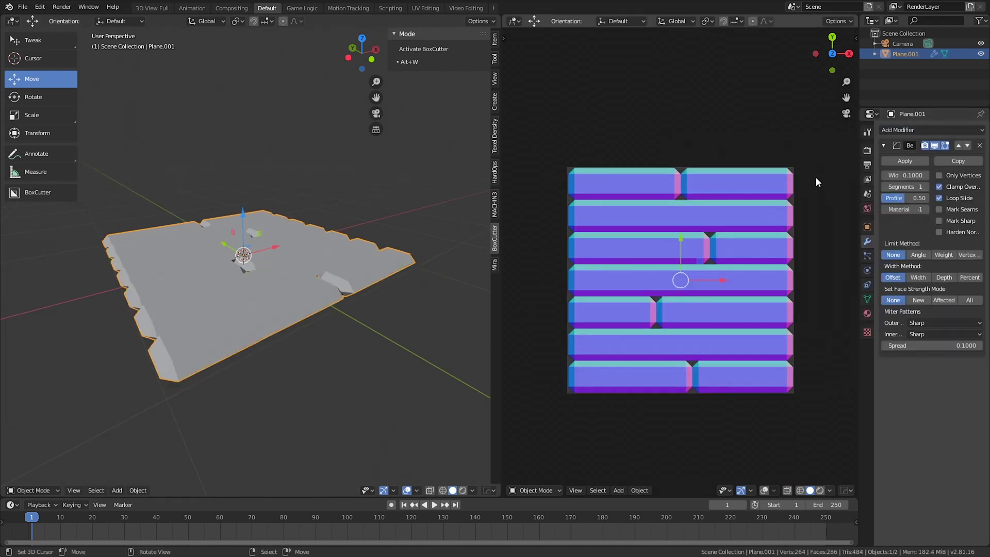
{"action": "left_click_drag", "start_coordinate": [913, 175], "coordinate": [875, 174]}
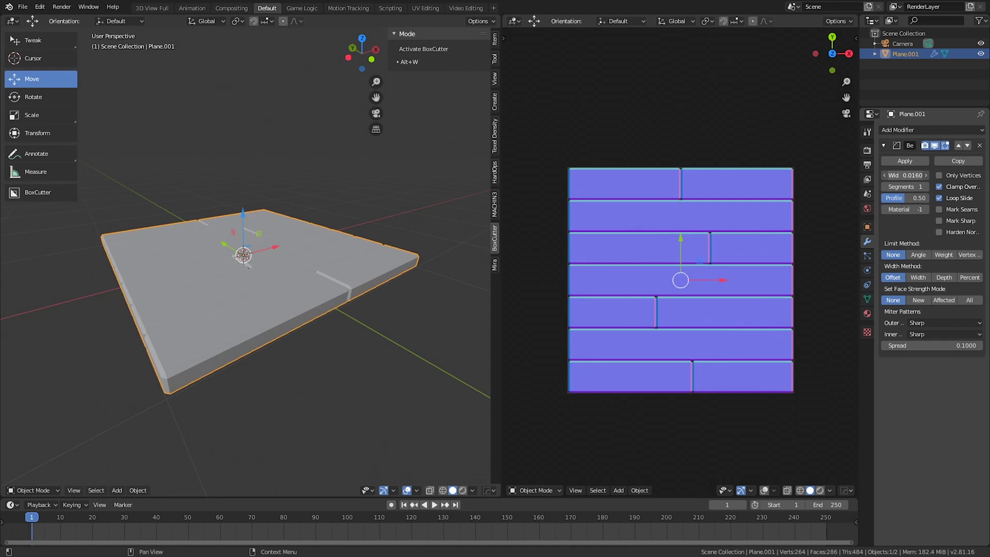
{"action": "left_click", "coordinate": [926, 185]}
{"action": "left_click", "coordinate": [926, 186]}
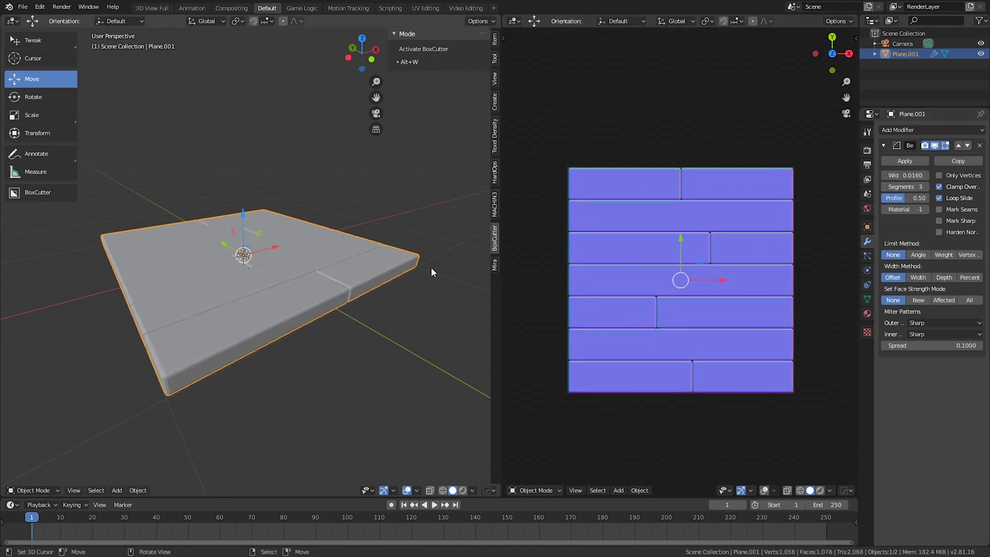
Step: Add a cylinder near the middle of the planks and scale it down to about 0.391
{"action": "middle_click_drag", "start_coordinate": [368, 266], "coordinate": [352, 296]}
{"action": "scroll", "coordinate": [351, 296], "scroll_direction": "up", "scroll_amount": 2}
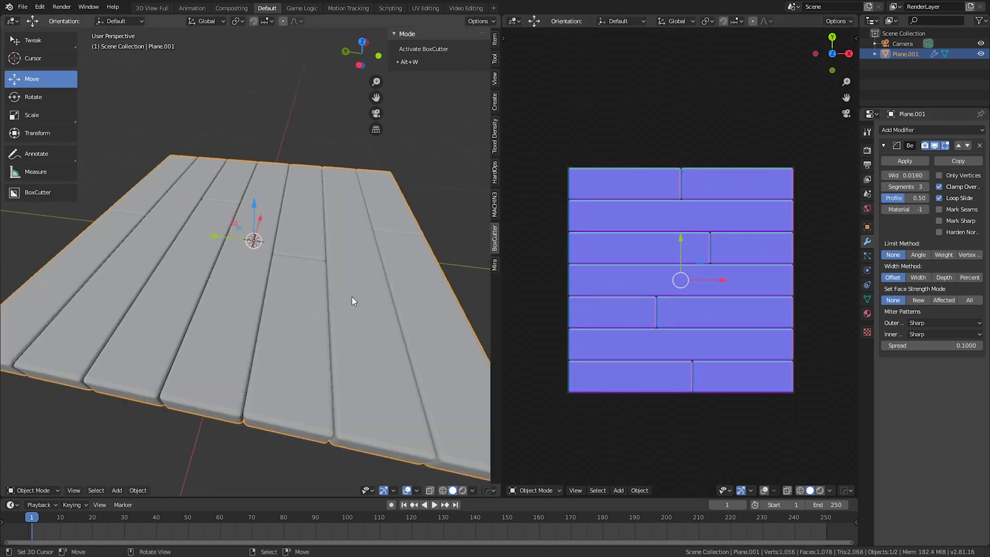
{"action": "middle_click_drag", "start_coordinate": [261, 239], "coordinate": [268, 326], "text": "shift"}
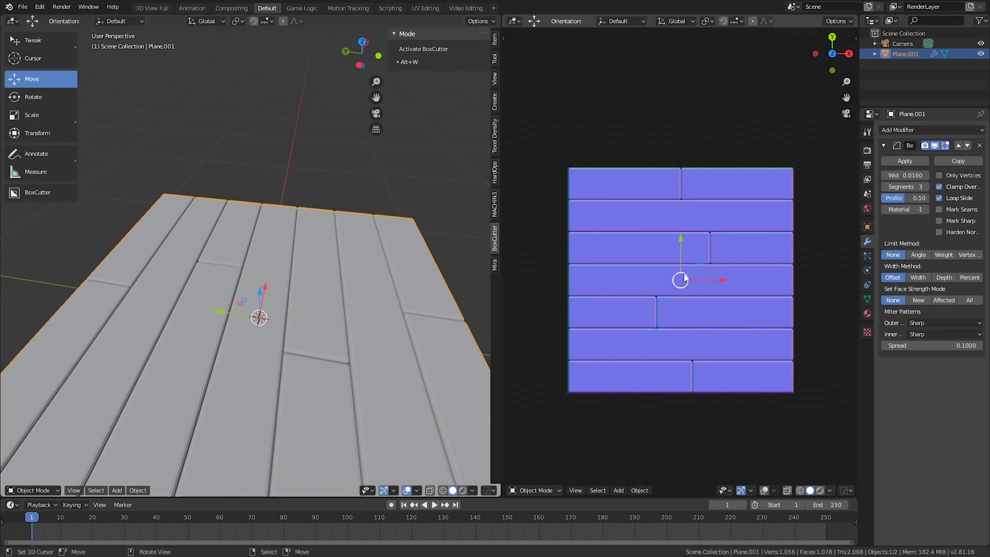
{"action": "middle_click_drag", "start_coordinate": [438, 309], "coordinate": [123, 220]}
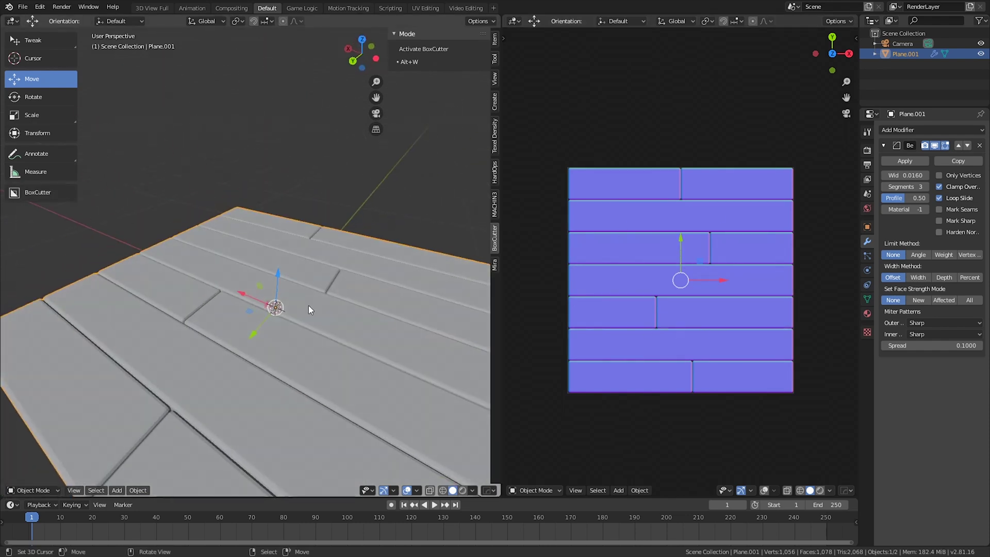
{"action": "key", "text": "shift+a"}
{"action": "mouse_move", "coordinate": [308, 305]}
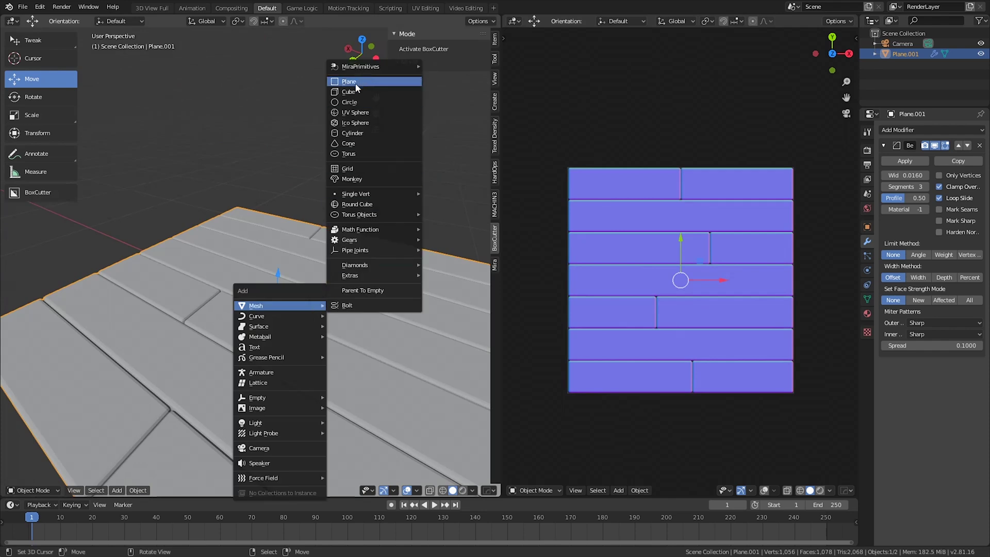
{"action": "left_click", "coordinate": [348, 133]}
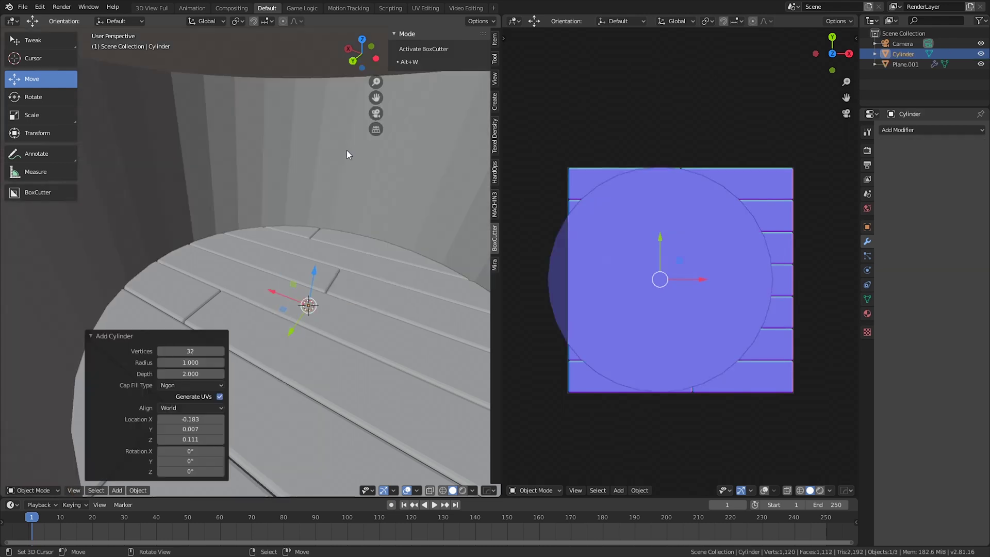
{"action": "key", "text": "s"}
{"action": "left_click", "coordinate": [356, 335]}
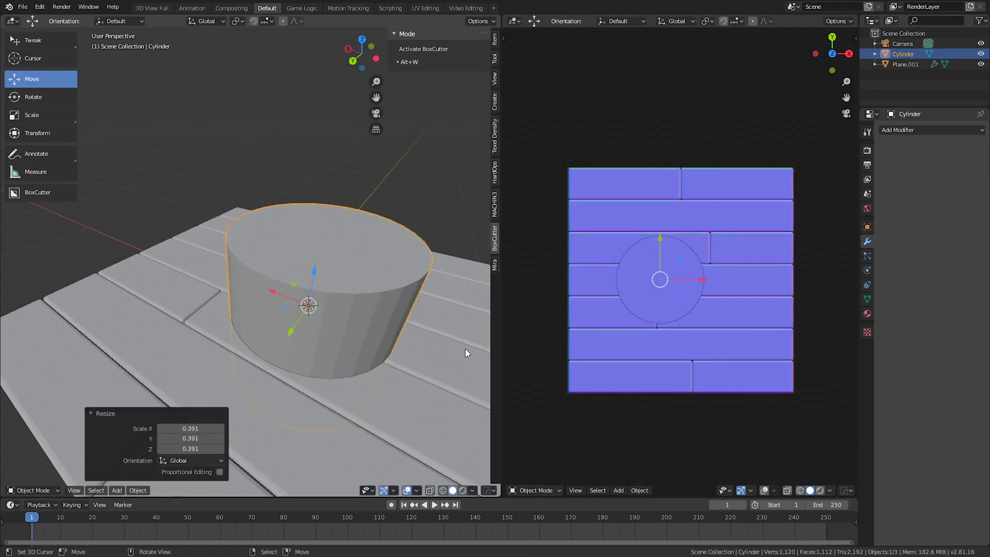
Step: Inspect the cylinder's vertical sides against the normal preview and delete the cylinder
{"action": "scroll", "coordinate": [697, 261], "scroll_direction": "up", "scroll_amount": 5}
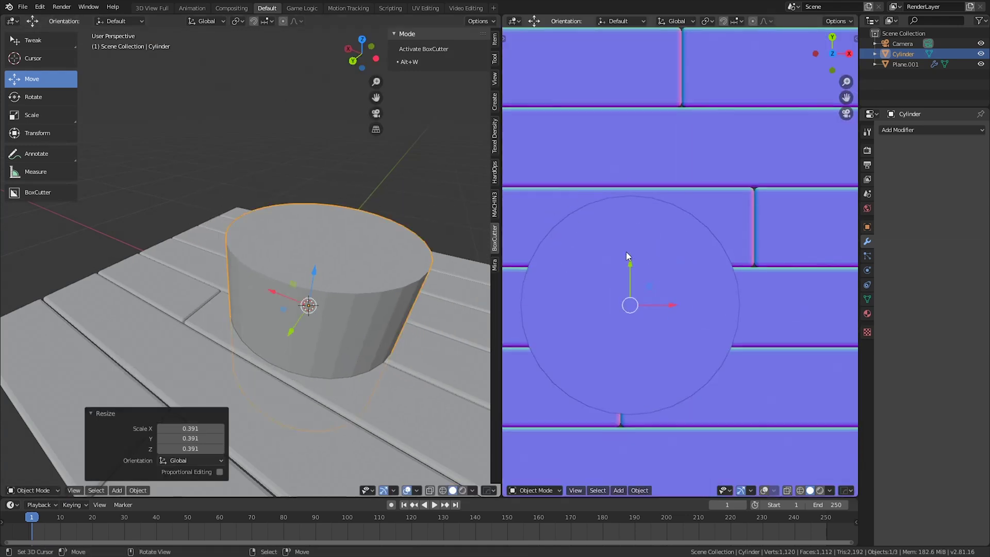
{"action": "scroll", "coordinate": [373, 295], "scroll_direction": "up", "scroll_amount": 2}
{"action": "middle_click_drag", "start_coordinate": [373, 290], "coordinate": [311, 298]}
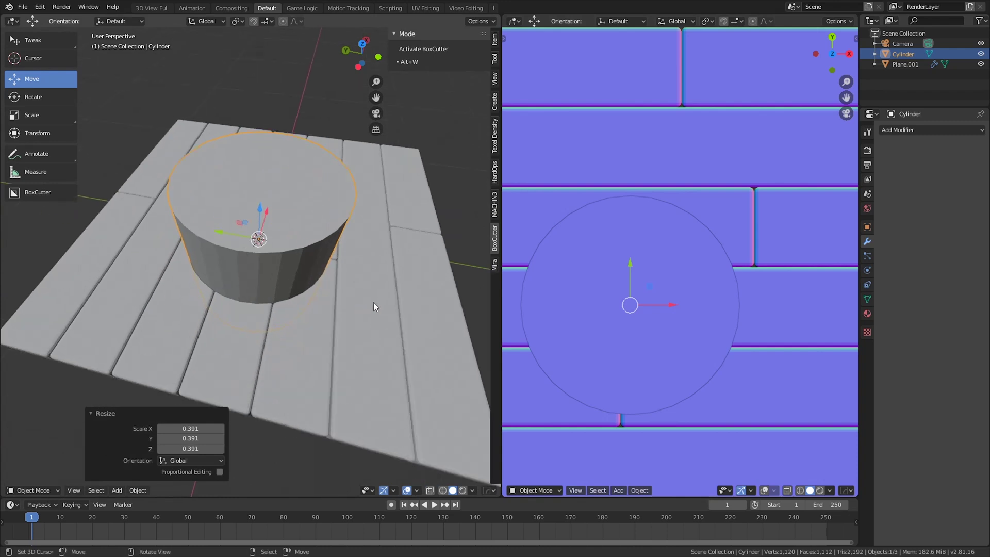
{"action": "key", "text": "Tab"}
{"action": "middle_click_drag", "start_coordinate": [374, 303], "coordinate": [292, 242]}
{"action": "right_click", "coordinate": [270, 283]}
{"action": "middle_click_drag", "start_coordinate": [270, 294], "coordinate": [261, 268]}
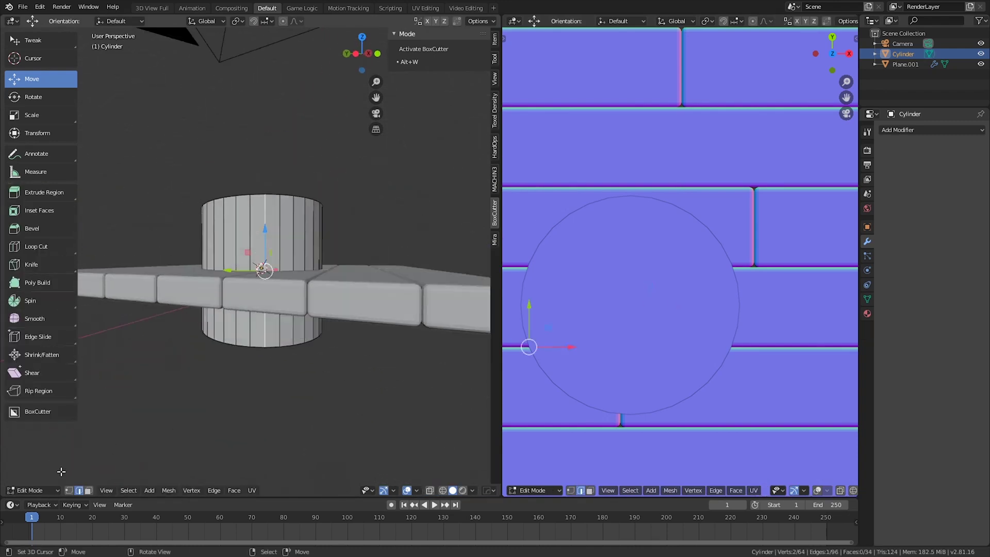
{"action": "key", "text": "Tab"}
{"action": "key", "text": "x"}
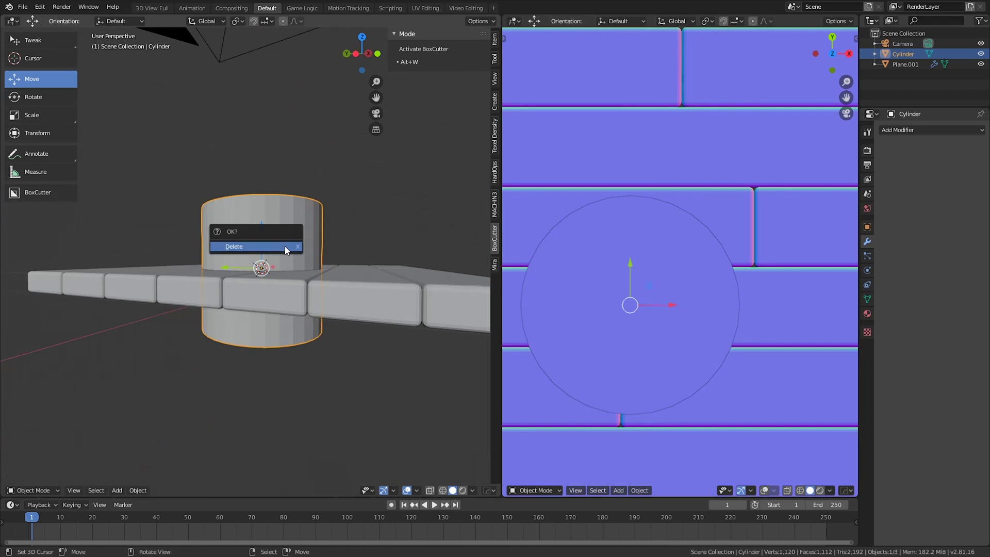
{"action": "left_click", "coordinate": [258, 246]}
Step: Add a circle mesh with 6 vertices and a radius of 1 at the 3D cursor on the planks
{"action": "middle_click_drag", "start_coordinate": [258, 246], "coordinate": [191, 224]}
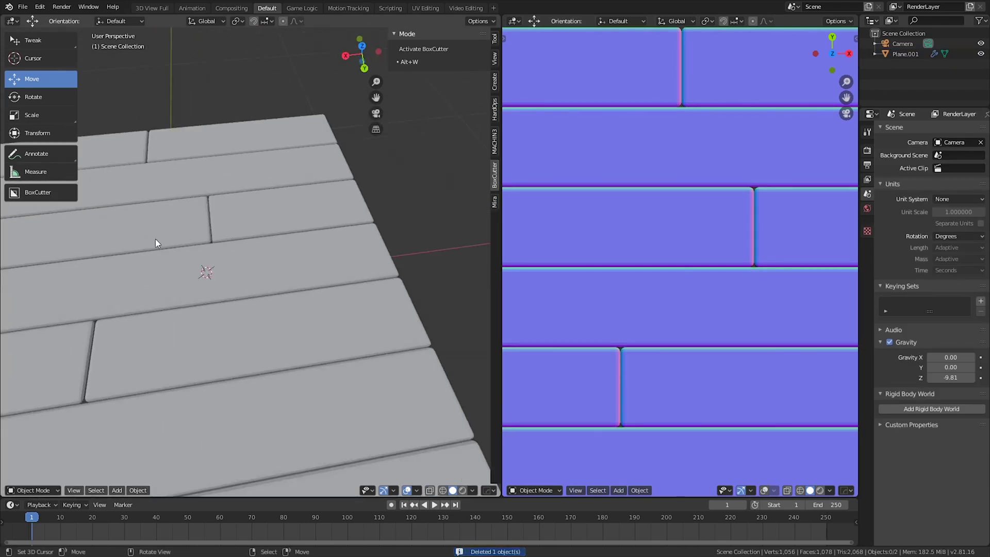
{"action": "middle_click_drag", "start_coordinate": [208, 240], "coordinate": [234, 262], "text": "shift"}
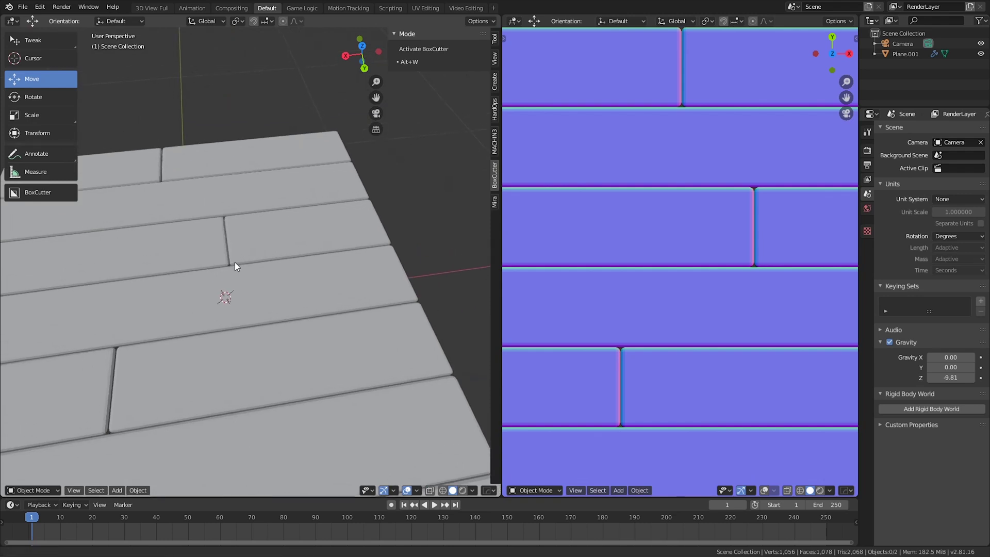
{"action": "key", "text": "shift+a"}
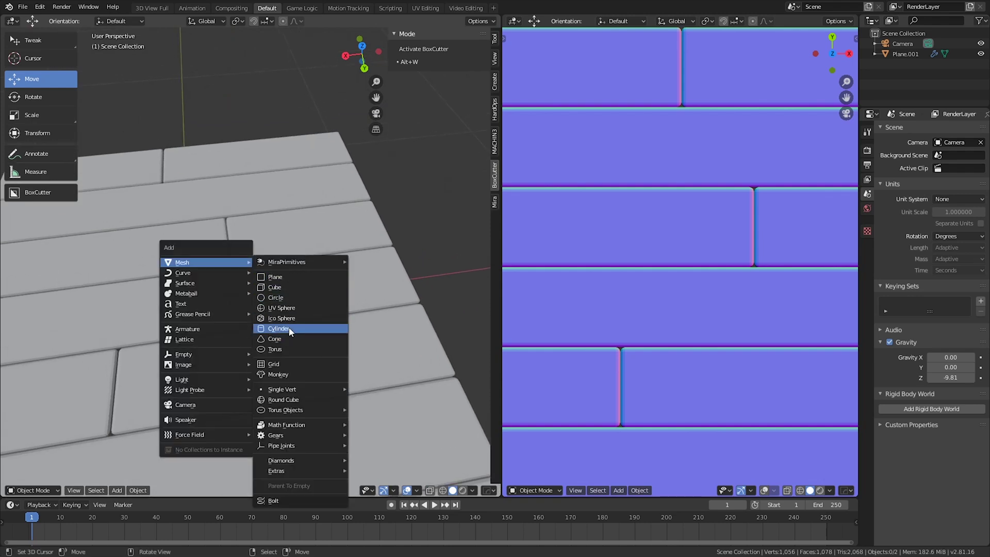
{"action": "left_click", "coordinate": [290, 297]}
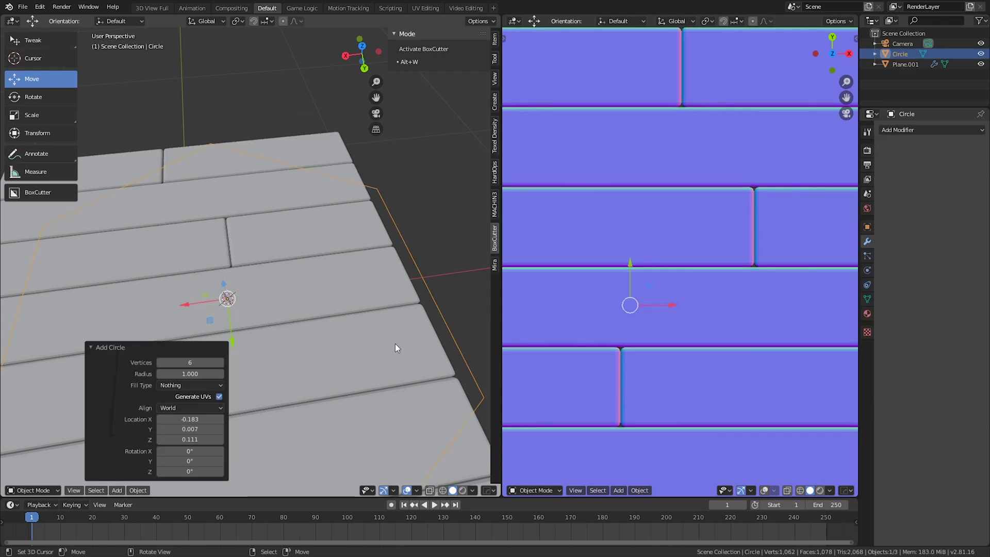
Step: Fill the six-sided circle with an Ngon and scale it down to about 0.09
{"action": "left_click", "coordinate": [191, 386]}
{"action": "left_click", "coordinate": [191, 408]}
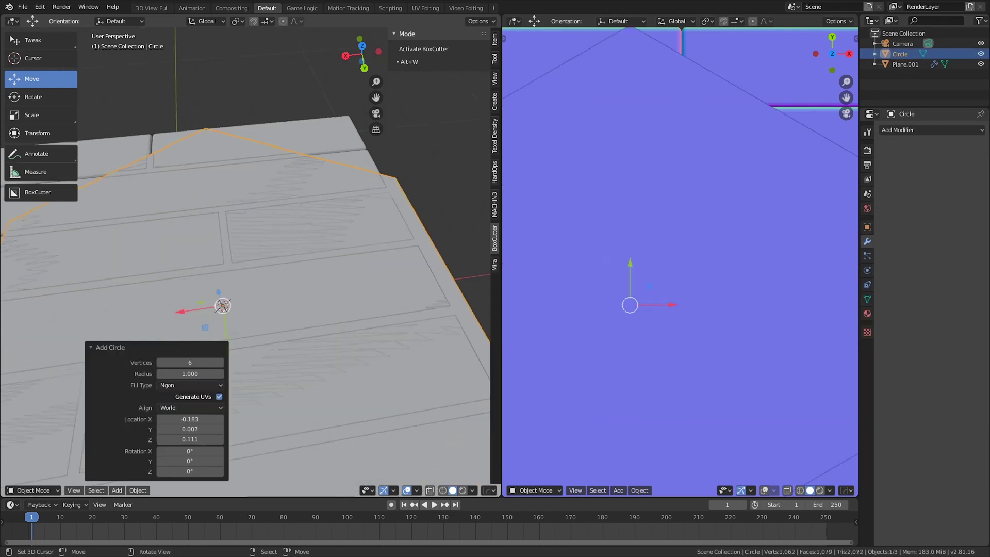
{"action": "key", "text": "s"}
{"action": "left_click", "coordinate": [233, 285]}
{"action": "middle_click_drag", "start_coordinate": [233, 285], "coordinate": [209, 329]}
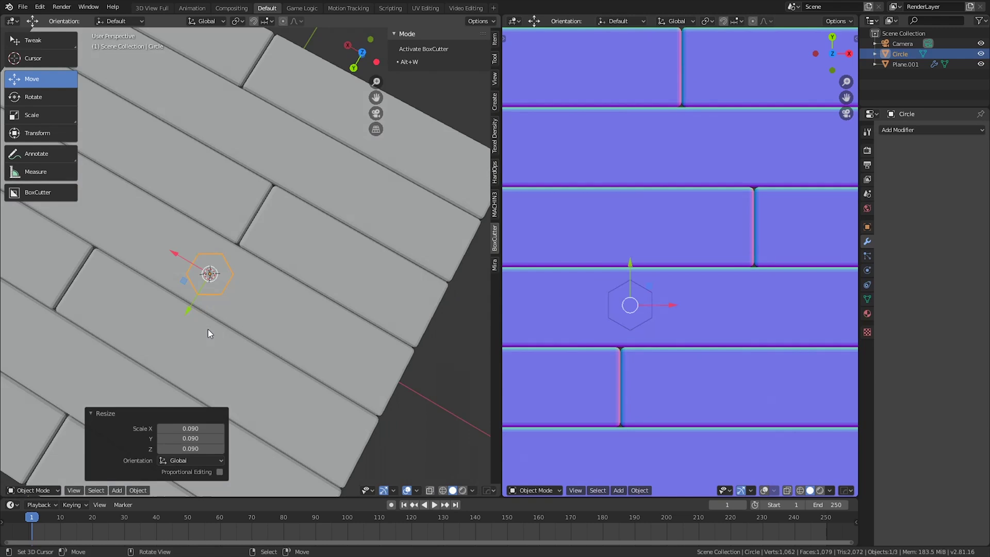
Step: Scale the hexagon down by about 0.3, move it about -0.187 along Y beside a plank joint, and fine-tune its size
{"action": "scroll", "coordinate": [208, 329], "scroll_direction": "up", "scroll_amount": 4}
{"action": "key", "text": "s"}
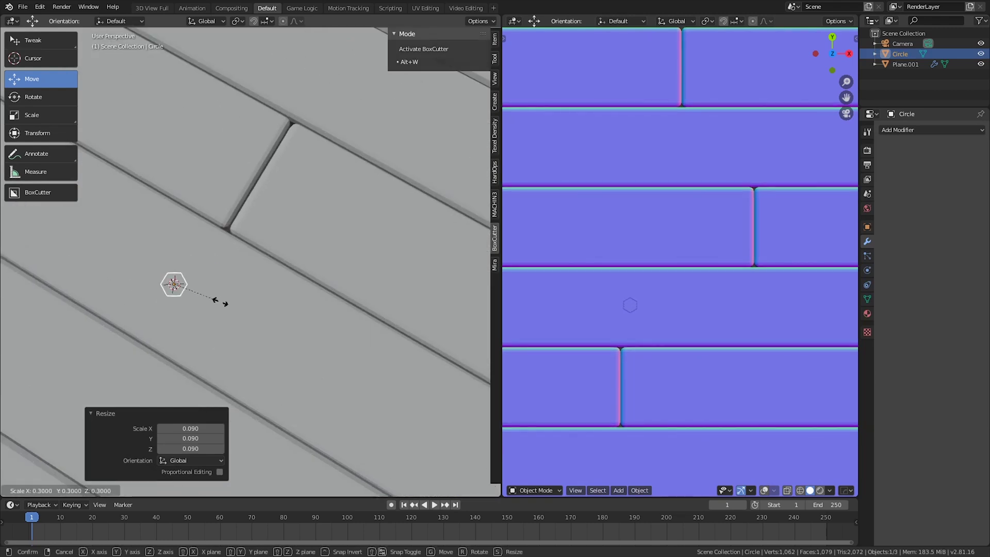
{"action": "left_click", "coordinate": [213, 301]}
{"action": "middle_click_drag", "start_coordinate": [213, 302], "coordinate": [198, 338], "text": "shift"}
{"action": "left_click_drag", "start_coordinate": [143, 349], "coordinate": [192, 265]}
{"action": "middle_click_drag", "start_coordinate": [192, 265], "coordinate": [435, 356]}
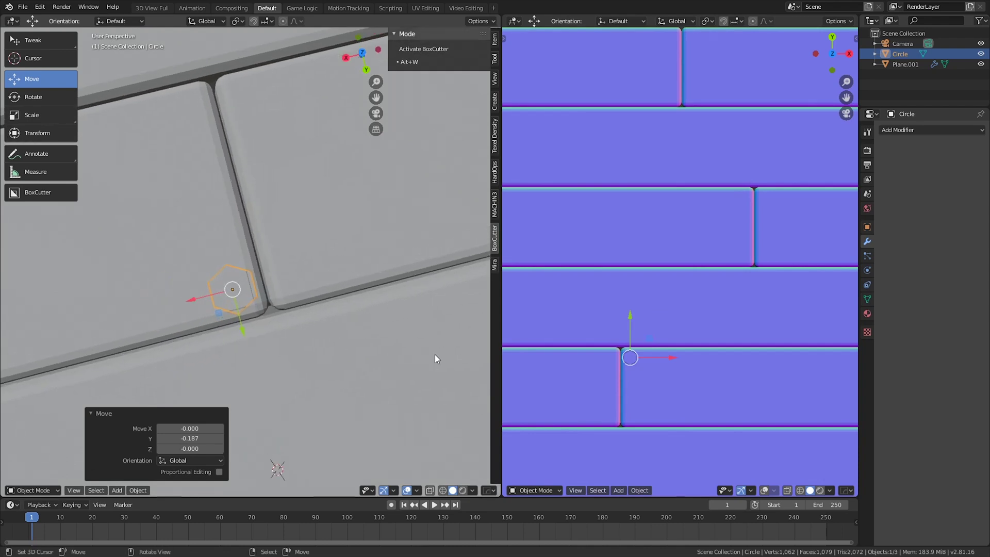
{"action": "key", "text": "s"}
{"action": "left_click", "coordinate": [337, 315]}
Step: Duplicate the hexagon face within its mesh and move the copy along X to the other side of the plank joint
{"action": "key", "text": "Tab"}
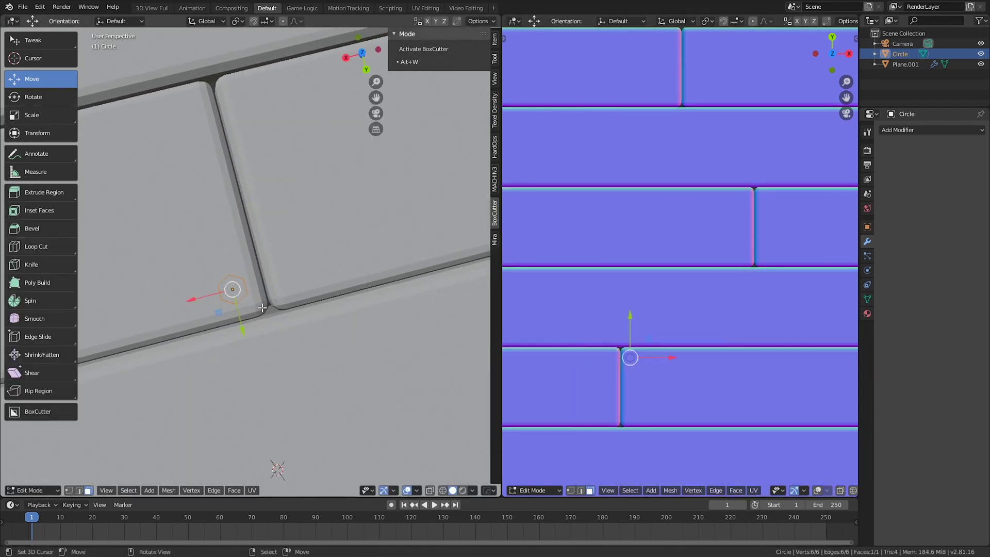
{"action": "key", "text": "shift+d"}
{"action": "right_click", "coordinate": [251, 299]}
{"action": "left_click_drag", "start_coordinate": [208, 295], "coordinate": [275, 286]}
Step: Select both hexagon faces and duplicate them in place
{"action": "key", "text": "alt+a"}
{"action": "key", "text": "a"}
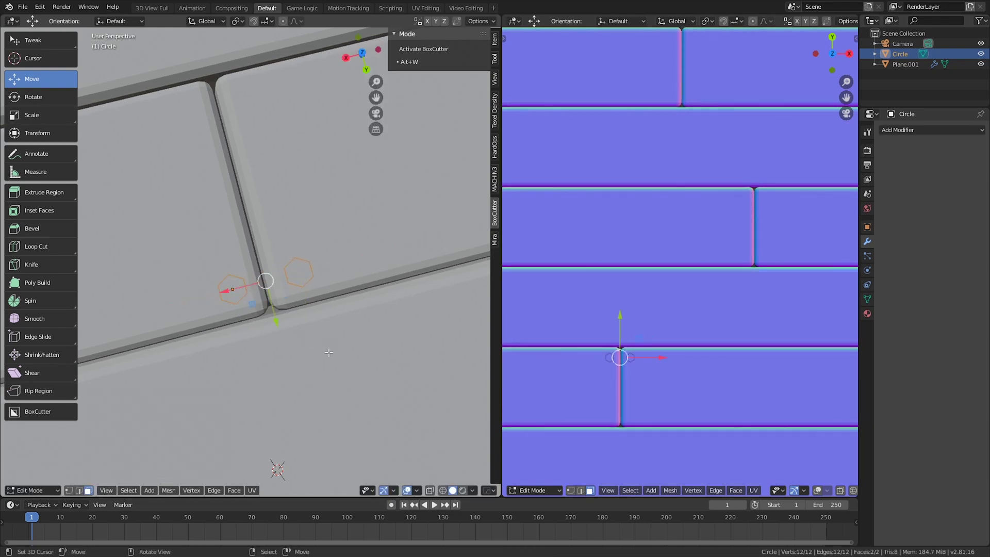
{"action": "key", "text": "shift+d"}
{"action": "right_click", "coordinate": [281, 279]}
{"action": "key", "text": "g"}
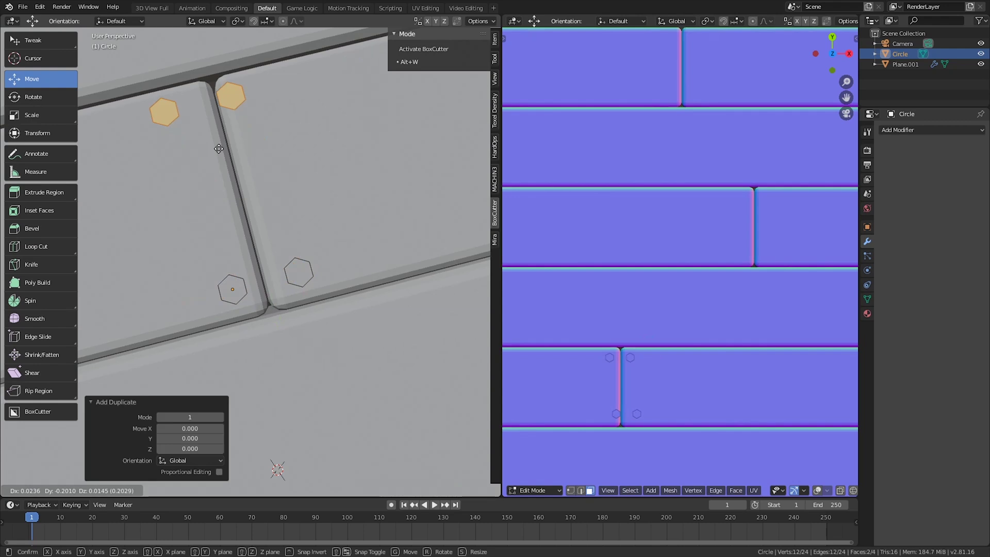
{"action": "left_click", "coordinate": [218, 145]}
{"action": "key", "text": "ctrl+z"}
Step: Move the duplicated hexagon pair about -0.211 along Y to the opposite end of the plank joint
{"action": "left_click_drag", "start_coordinate": [279, 323], "coordinate": [262, 156]}
{"action": "middle_click_drag", "start_coordinate": [262, 156], "coordinate": [394, 210]}
{"action": "scroll", "coordinate": [394, 210], "scroll_direction": "down", "scroll_amount": 9}
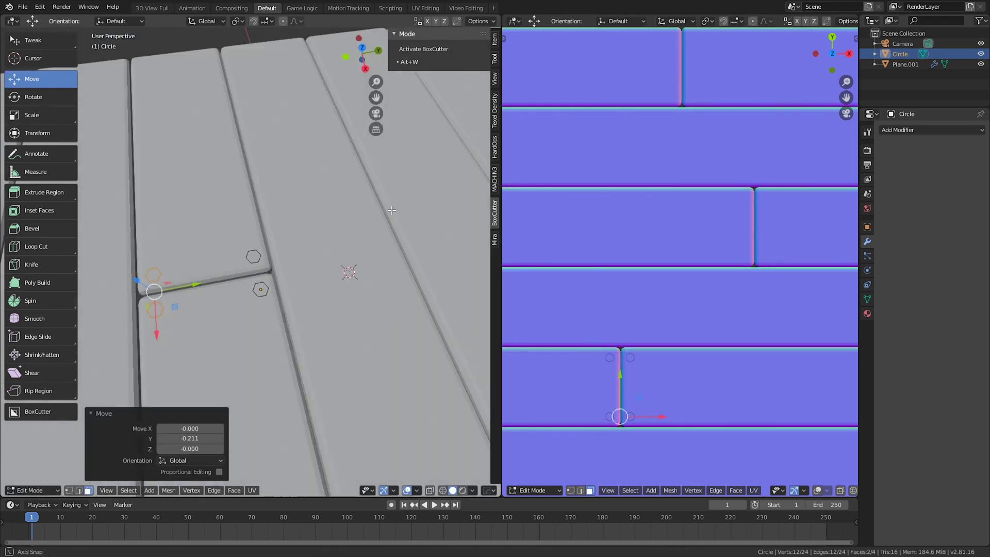
Step: Duplicate all four hexagons, move the copies about 1.141 along Y to the outer plank, and align them along X with its joint
{"action": "key", "text": "a"}
{"action": "middle_click_drag", "start_coordinate": [360, 280], "coordinate": [310, 304]}
{"action": "key", "text": "shift+d"}
{"action": "right_click", "coordinate": [324, 275]}
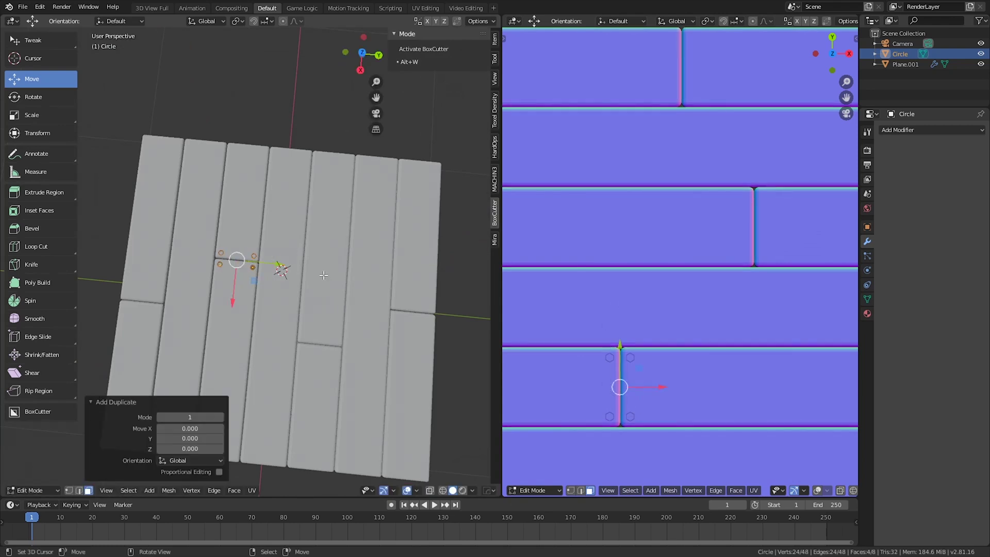
{"action": "left_click_drag", "start_coordinate": [267, 263], "coordinate": [449, 277]}
{"action": "middle_click_drag", "start_coordinate": [448, 278], "coordinate": [247, 129], "text": "shift"}
{"action": "scroll", "coordinate": [274, 253], "scroll_direction": "up", "scroll_amount": 2}
{"action": "scroll", "coordinate": [247, 129], "scroll_direction": "up", "scroll_amount": 3}
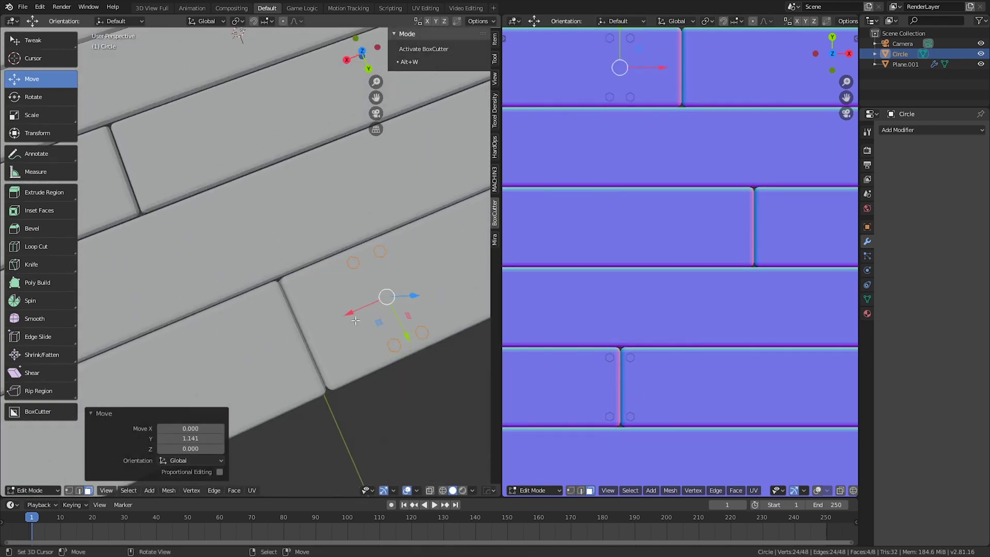
{"action": "left_click_drag", "start_coordinate": [354, 313], "coordinate": [256, 324]}
Step: Duplicate the selected four hexagons and move the copies about -0.573 along Y and 0.254 along X onto the inner plank's joint
{"action": "scroll", "coordinate": [286, 338], "scroll_direction": "down", "scroll_amount": 3}
{"action": "middle_click_drag", "start_coordinate": [286, 337], "coordinate": [340, 374], "text": "shift"}
{"action": "key", "text": "shift+d"}
{"action": "right_click", "coordinate": [339, 375]}
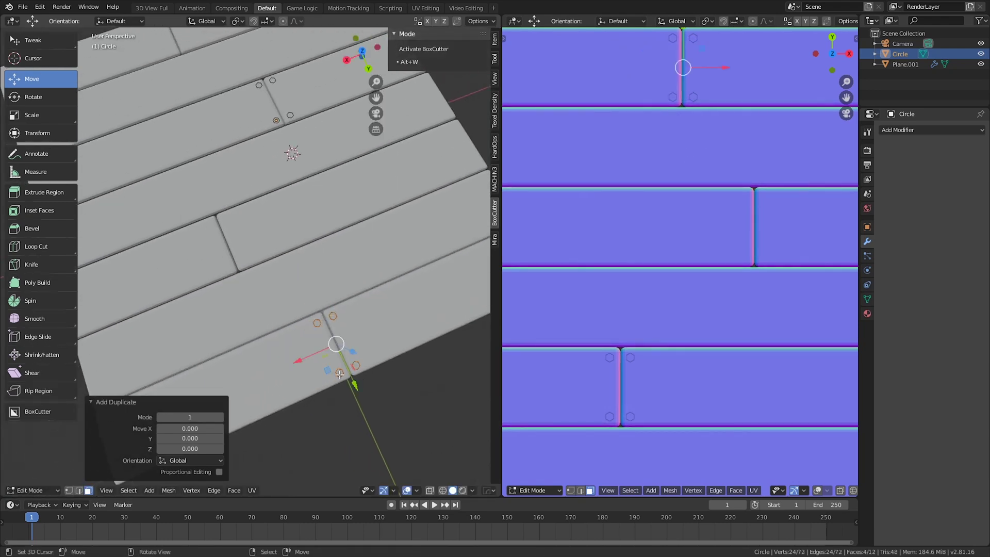
{"action": "left_click_drag", "start_coordinate": [352, 382], "coordinate": [287, 264]}
{"action": "scroll", "coordinate": [335, 247], "scroll_direction": "up", "scroll_amount": 3}
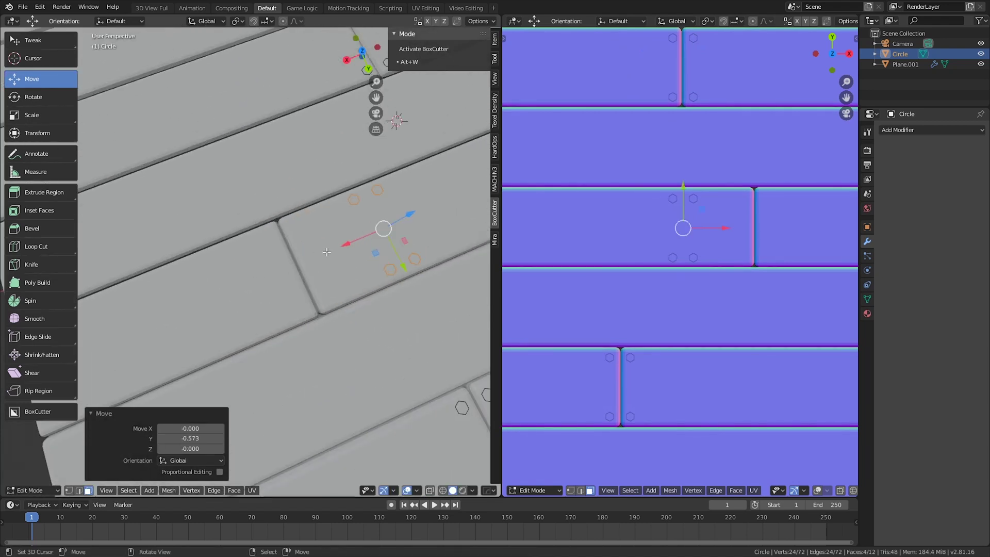
{"action": "key", "text": "g"}
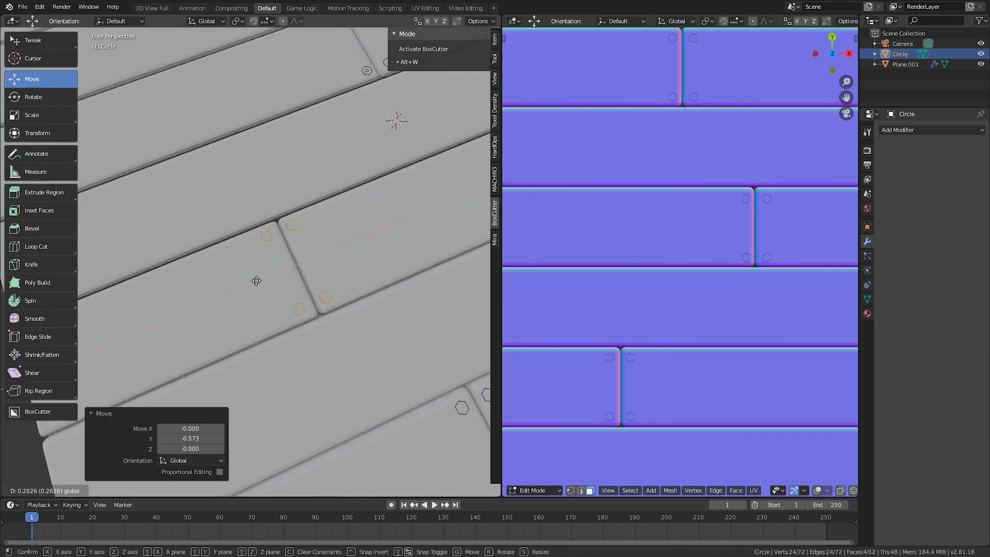
{"action": "left_click", "coordinate": [260, 280]}
Step: Duplicate the selected hexagons and move them about -1.144 along Y and -0.155 along X onto the opposite outer plank's joint
{"action": "middle_click_drag", "start_coordinate": [260, 281], "coordinate": [382, 364]}
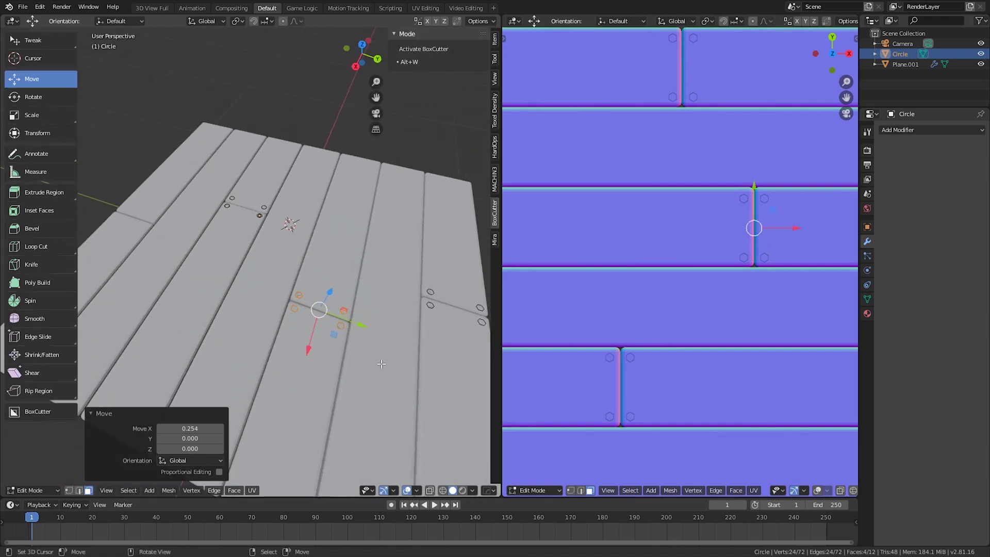
{"action": "key", "text": "shift+d"}
{"action": "right_click", "coordinate": [350, 329]}
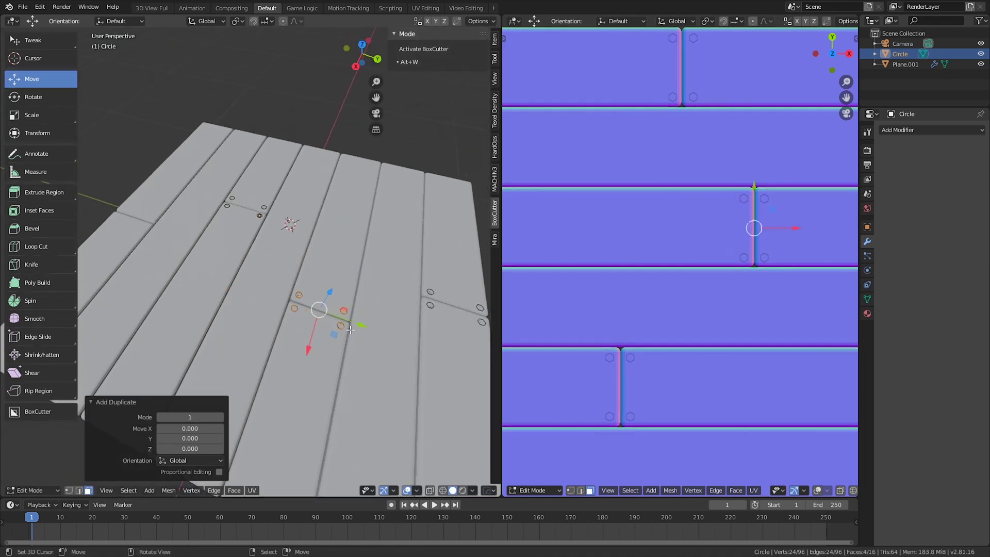
{"action": "left_click_drag", "start_coordinate": [363, 325], "coordinate": [167, 230]}
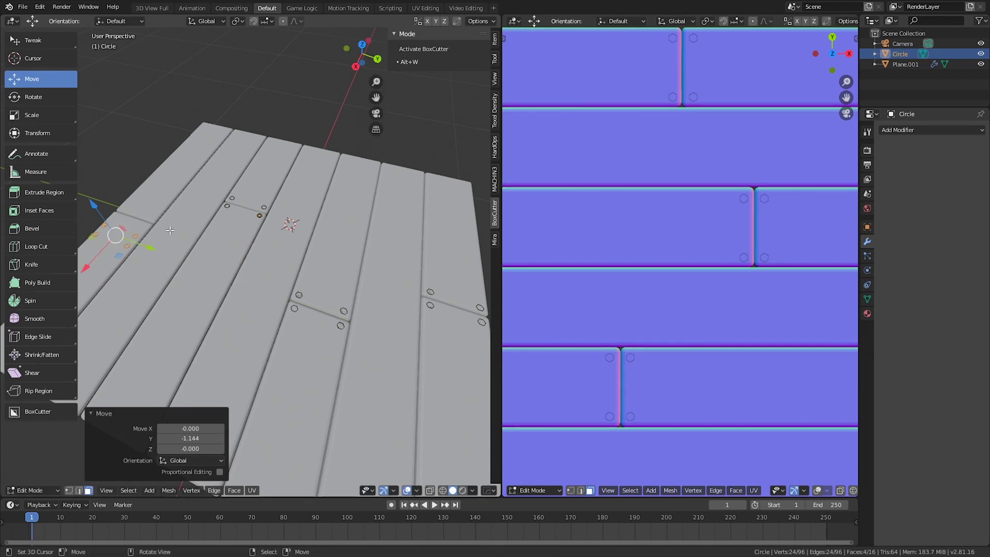
{"action": "middle_click_drag", "start_coordinate": [201, 263], "coordinate": [310, 367], "text": "shift"}
{"action": "scroll", "coordinate": [309, 367], "scroll_direction": "up", "scroll_amount": 2}
{"action": "left_click_drag", "start_coordinate": [179, 367], "coordinate": [222, 342]}
Step: Select all hexagon faces and extrude them upward by about 0.024
{"action": "middle_click_drag", "start_coordinate": [222, 342], "coordinate": [446, 340]}
{"action": "scroll", "coordinate": [446, 341], "scroll_direction": "up", "scroll_amount": 1}
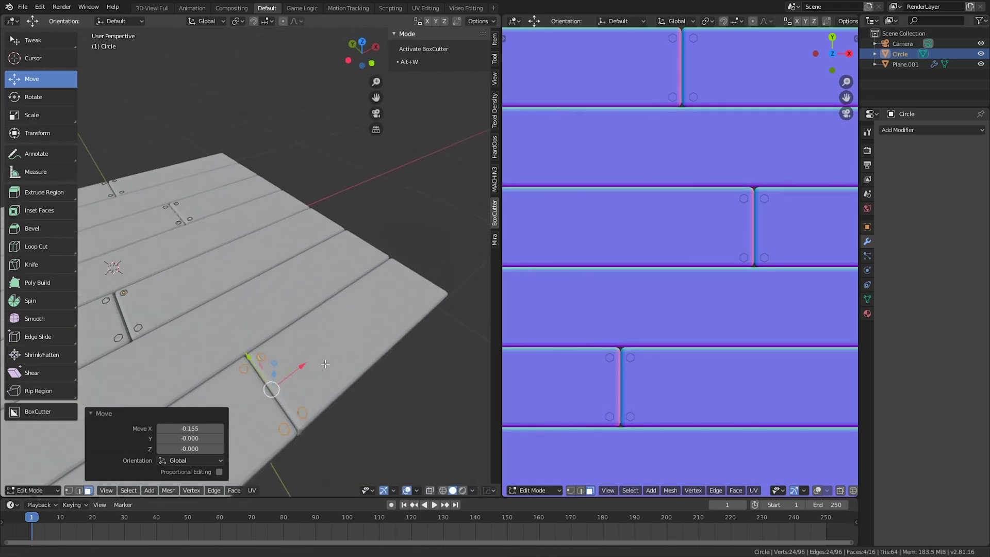
{"action": "key", "text": "alt+a"}
{"action": "middle_click_drag", "start_coordinate": [302, 354], "coordinate": [350, 297], "text": "shift"}
{"action": "key", "text": "a"}
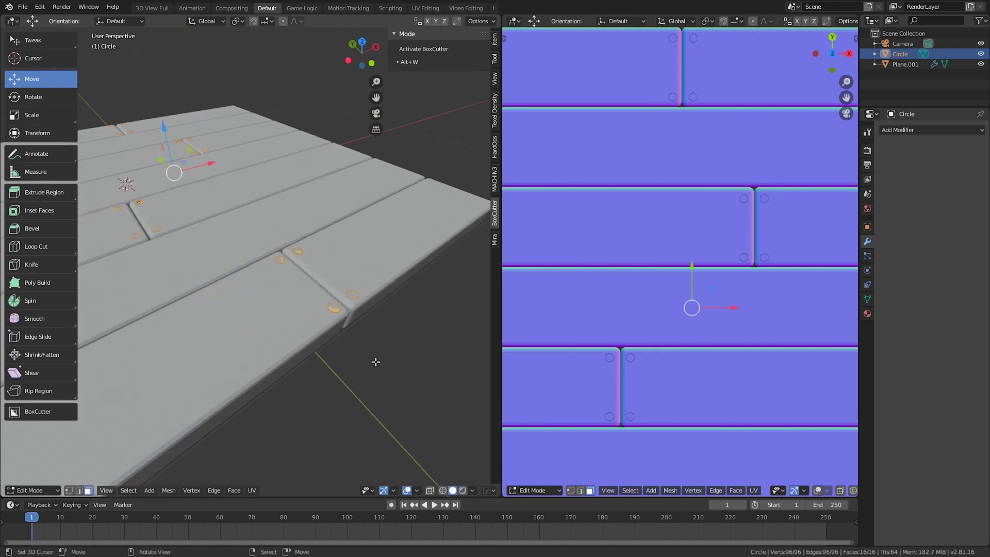
{"action": "key", "text": "e"}
{"action": "left_click", "coordinate": [377, 359]}
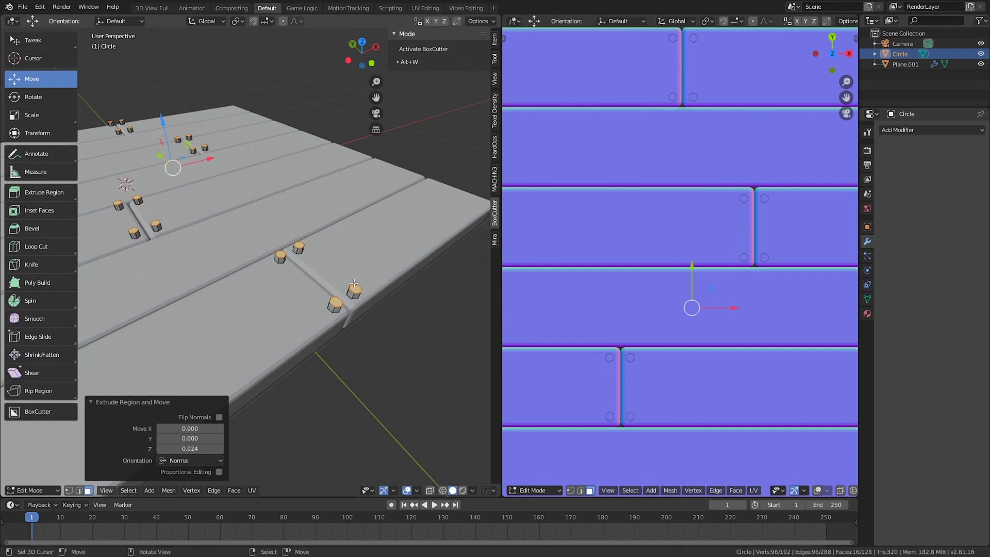
Step: Add a Bevel modifier to the extruded hexagons and apply the object's scale
{"action": "scroll", "coordinate": [818, 251], "scroll_direction": "up", "scroll_amount": 3}
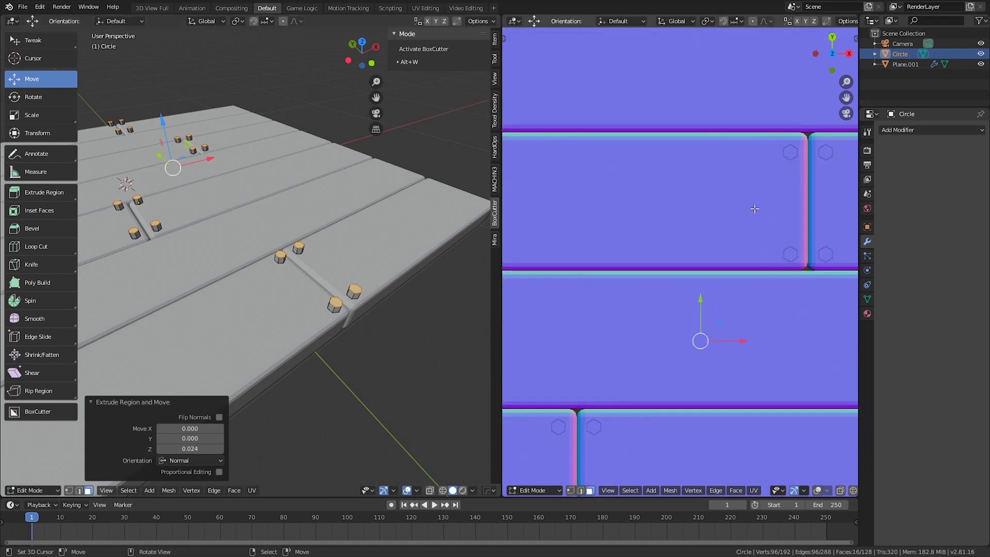
{"action": "left_click", "coordinate": [914, 129]}
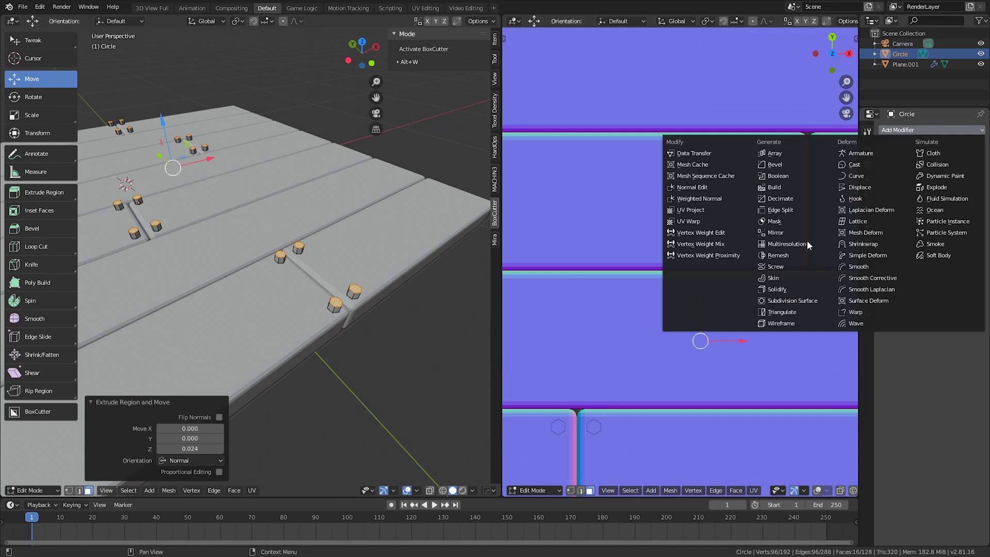
{"action": "left_click", "coordinate": [783, 165]}
{"action": "middle_click_drag", "start_coordinate": [289, 238], "coordinate": [244, 253]}
{"action": "key", "text": "Tab"}
{"action": "middle_click_drag", "start_coordinate": [369, 348], "coordinate": [274, 285]}
{"action": "key", "text": "ctrl+a"}
{"action": "left_click", "coordinate": [252, 308]}
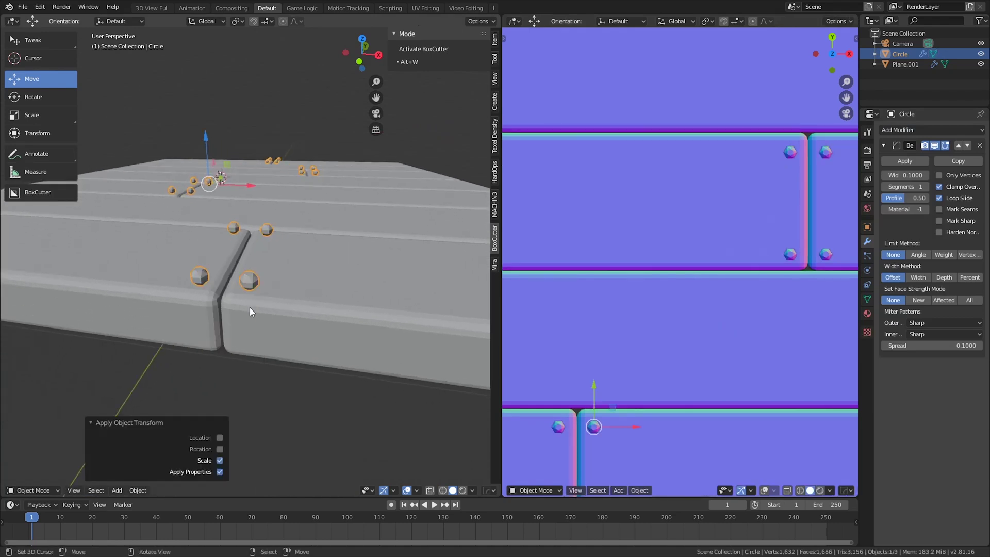
Step: Apply Shade Smooth to all faces of the bevelled hexagon studs
{"action": "scroll", "coordinate": [342, 344], "scroll_direction": "up", "scroll_amount": 3}
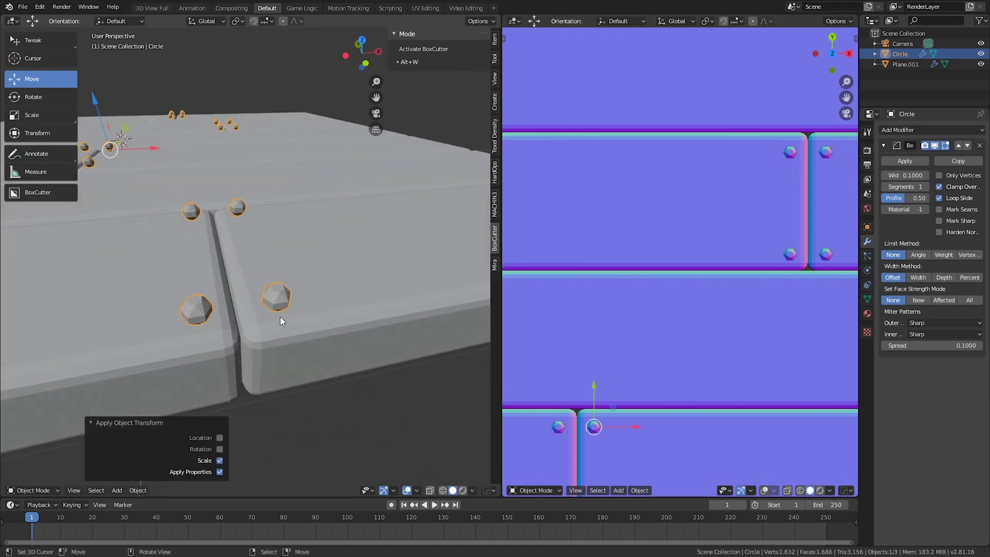
{"action": "middle_click_drag", "start_coordinate": [280, 317], "coordinate": [261, 302]}
{"action": "key", "text": "Tab"}
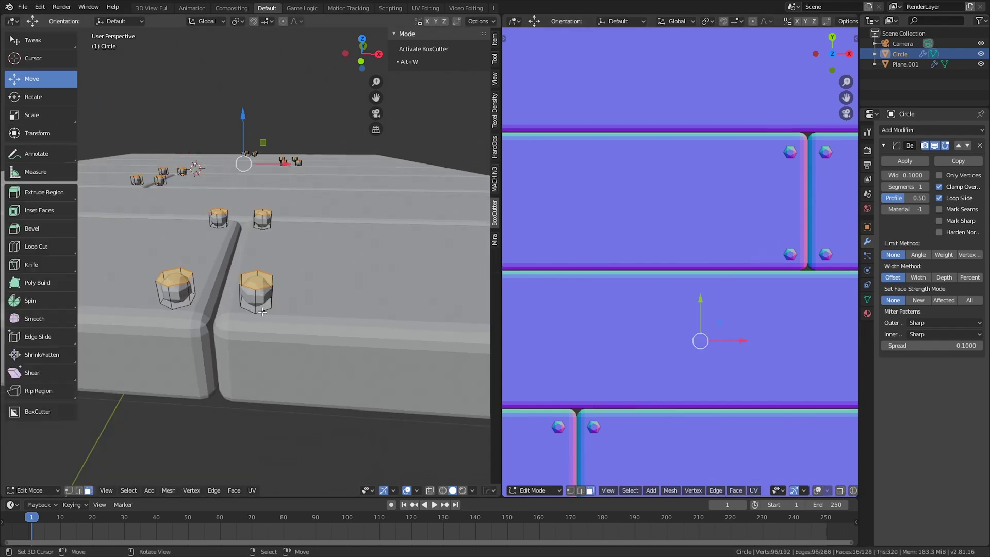
{"action": "key", "text": "alt+a"}
{"action": "key", "text": "a"}
{"action": "key", "text": "F3"}
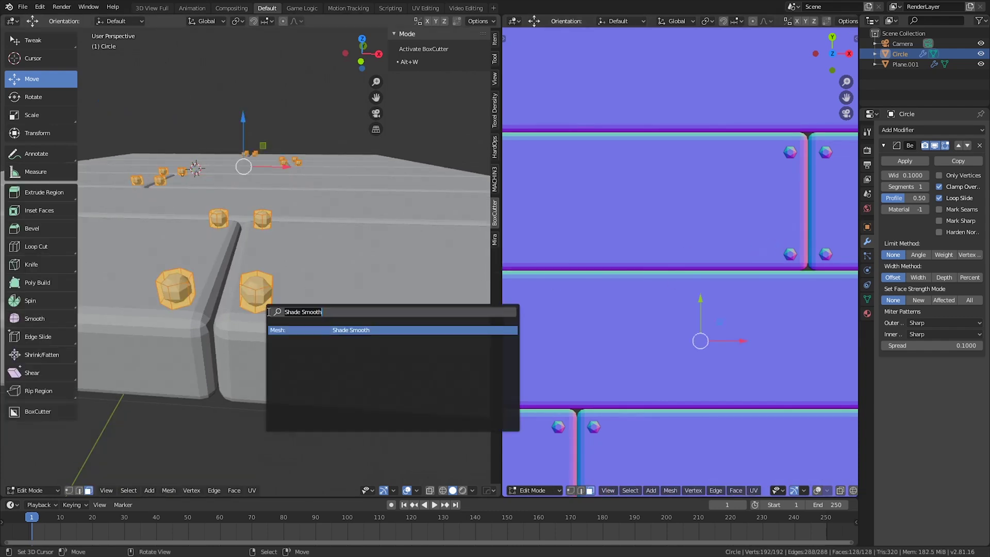
{"action": "type", "text": "s"}
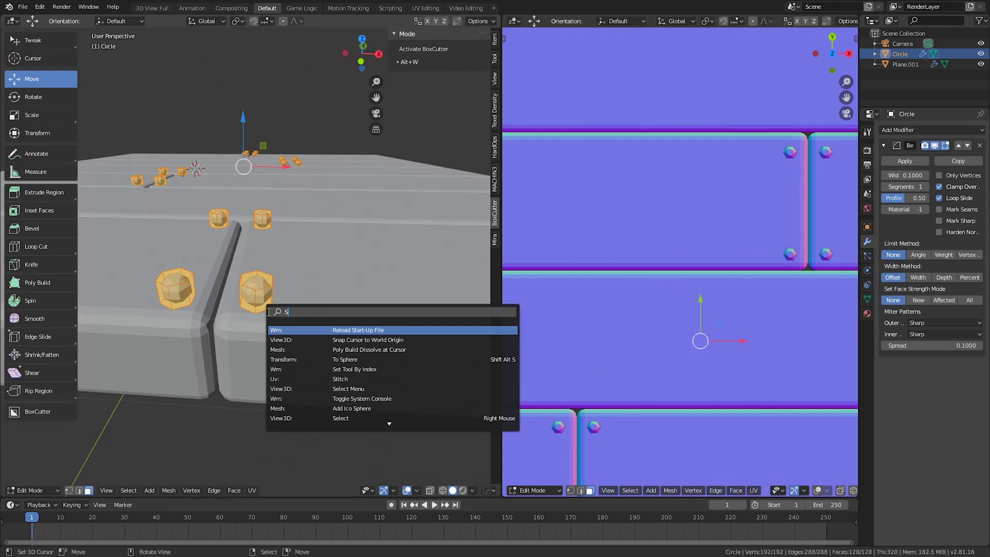
{"action": "type", "text": "HADE"}
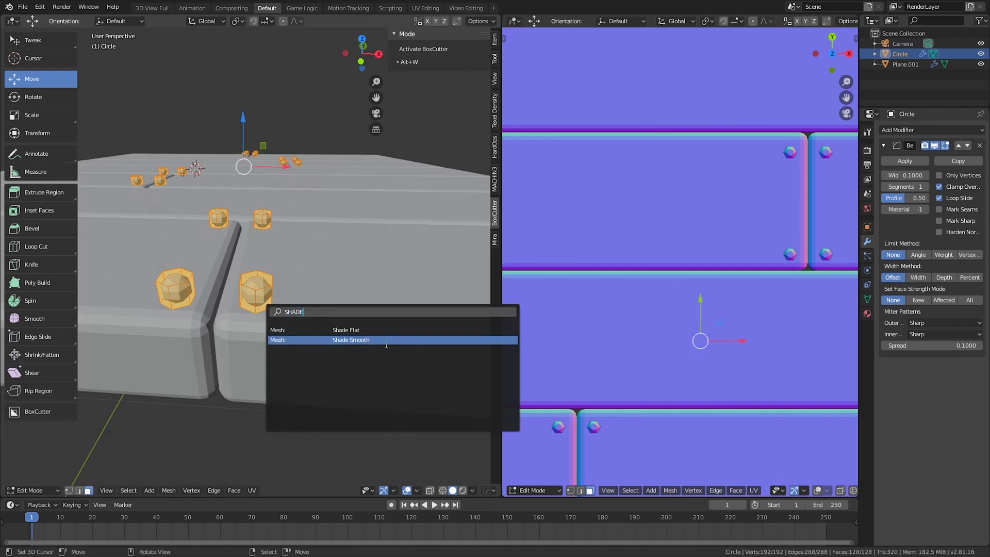
{"action": "left_click", "coordinate": [370, 341]}
{"action": "middle_click_drag", "start_coordinate": [307, 335], "coordinate": [315, 346]}
{"action": "key", "text": "Tab"}
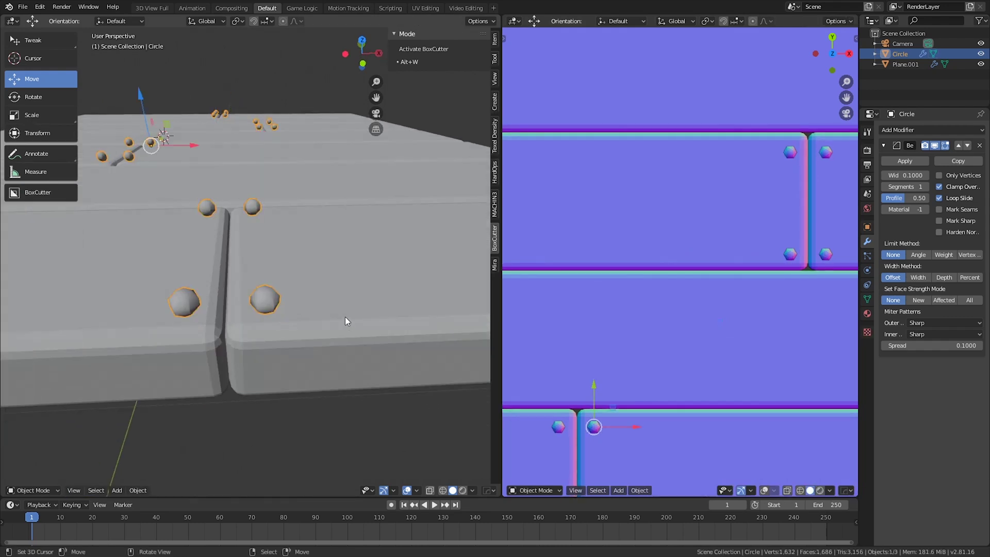
Step: Apply Shade Smooth to all faces of the plank object
{"action": "right_click", "coordinate": [345, 316]}
{"action": "key", "text": "Tab"}
{"action": "key", "text": "F3"}
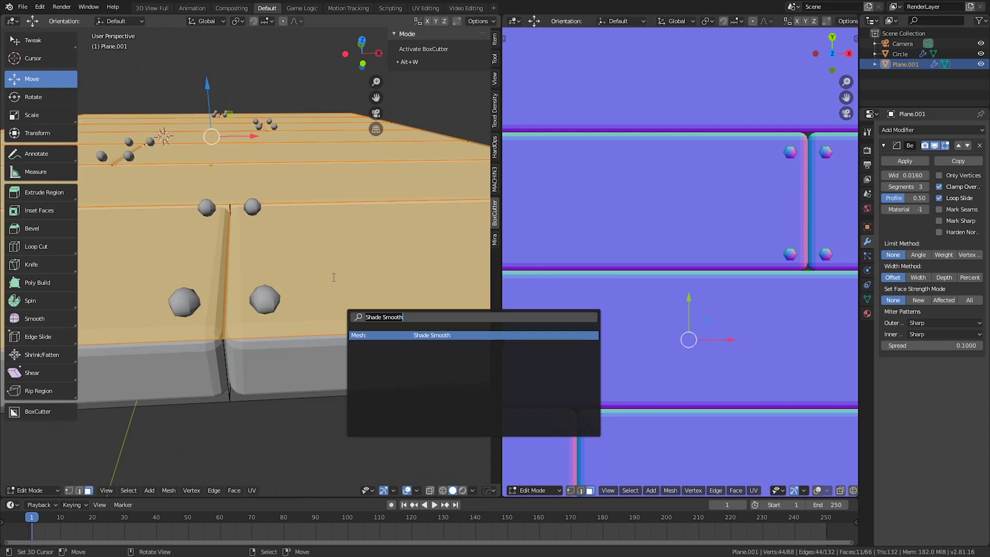
{"action": "key", "text": "a"}
{"action": "key", "text": "F3"}
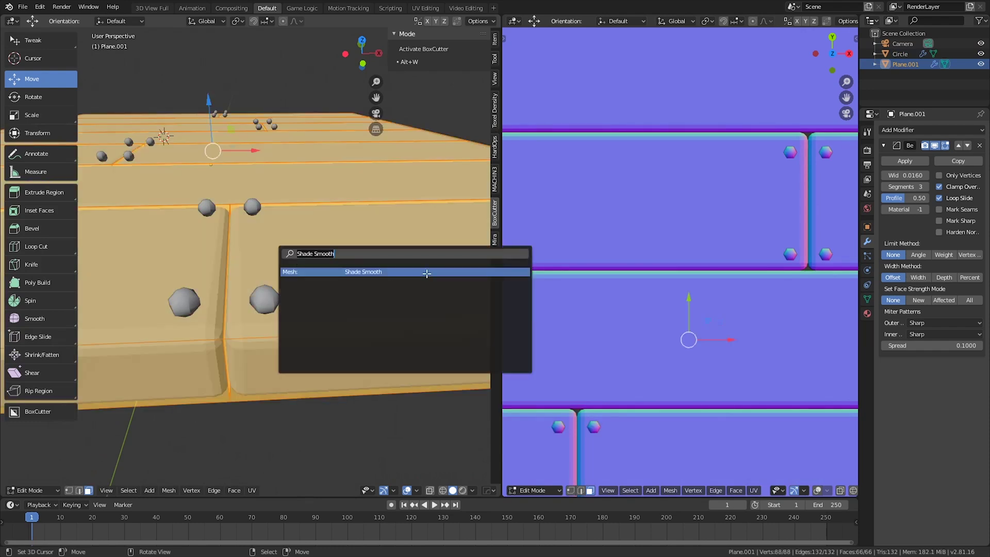
{"action": "left_click", "coordinate": [426, 273]}
{"action": "mouse_move", "coordinate": [361, 291]}
{"action": "middle_mouse_down"}
{"action": "mouse_move", "coordinate": [329, 295]}
{"action": "mouse_move", "coordinate": [420, 281]}
{"action": "middle_mouse_up"}
{"action": "key", "text": "Tab"}
{"action": "scroll", "coordinate": [326, 295], "scroll_direction": "down", "scroll_amount": 1}
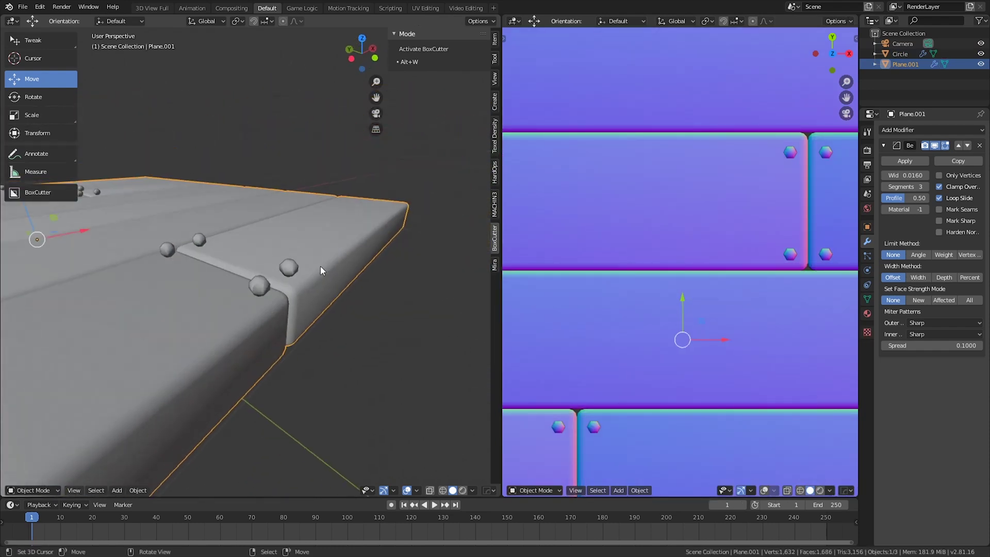
Step: Select the stud object and lower it about 0.016 along Z into the planks
{"action": "left_click", "coordinate": [289, 267]}
{"action": "middle_click_drag", "start_coordinate": [289, 267], "coordinate": [237, 258]}
{"action": "key", "text": "g"}
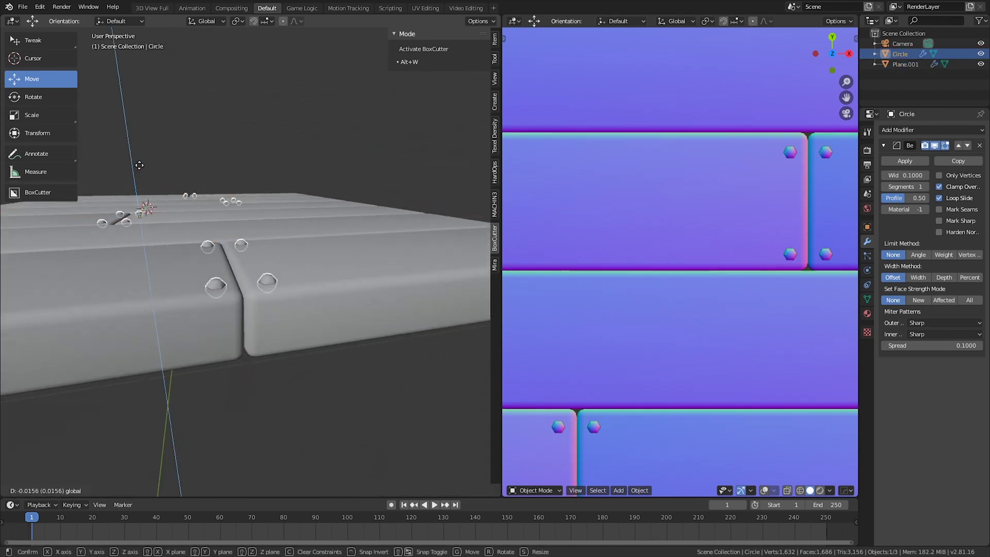
{"action": "left_click", "coordinate": [141, 165]}
Step: Enable Auto Smooth in the plank object's normals settings and set its angle to 25.4°
{"action": "scroll", "coordinate": [764, 268], "scroll_direction": "down", "scroll_amount": 5}
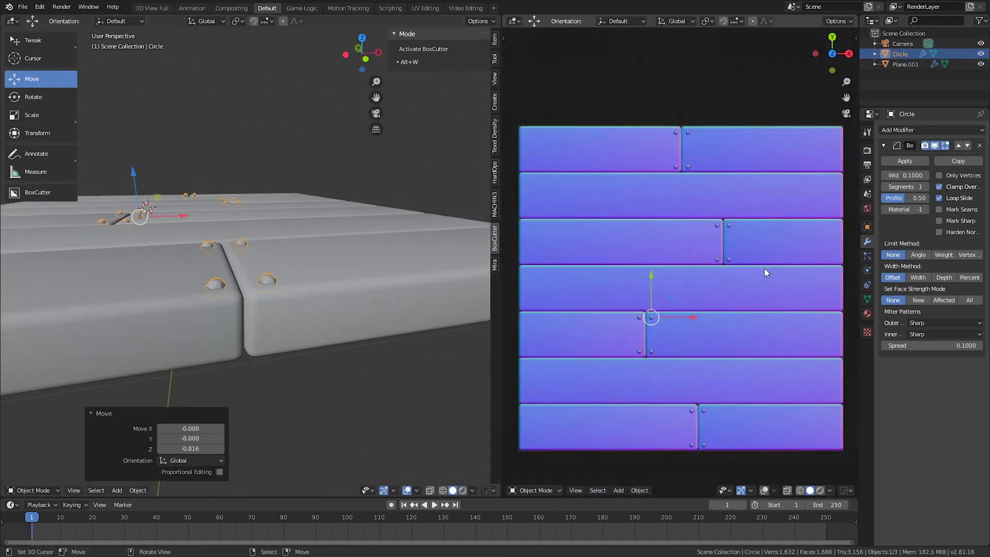
{"action": "left_click", "coordinate": [300, 259]}
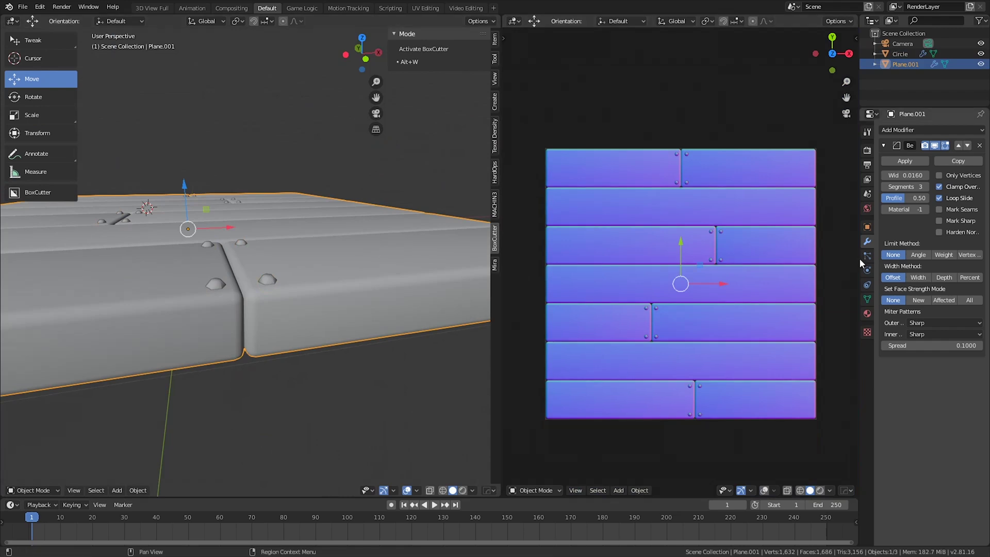
{"action": "left_click", "coordinate": [867, 298]}
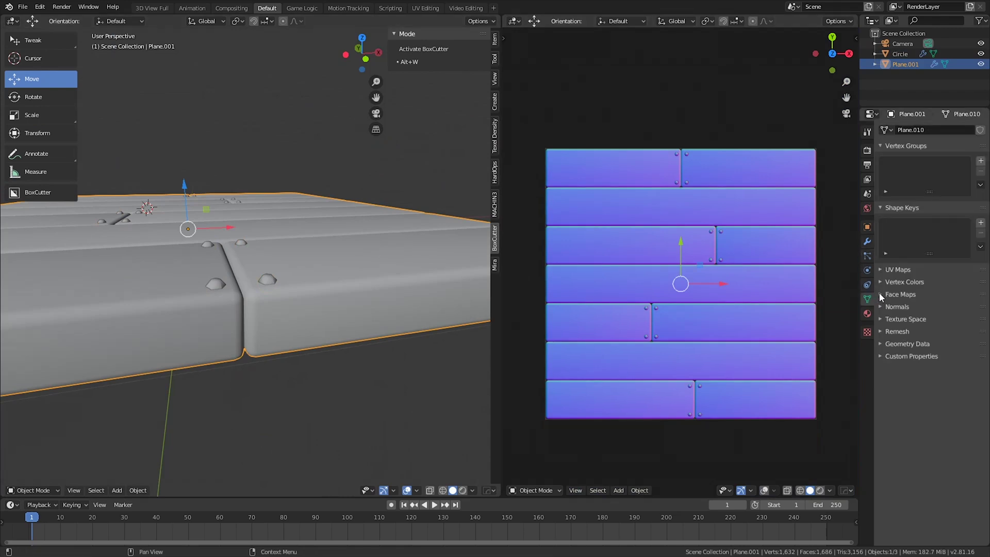
{"action": "left_click", "coordinate": [902, 308]}
{"action": "left_click", "coordinate": [898, 319]}
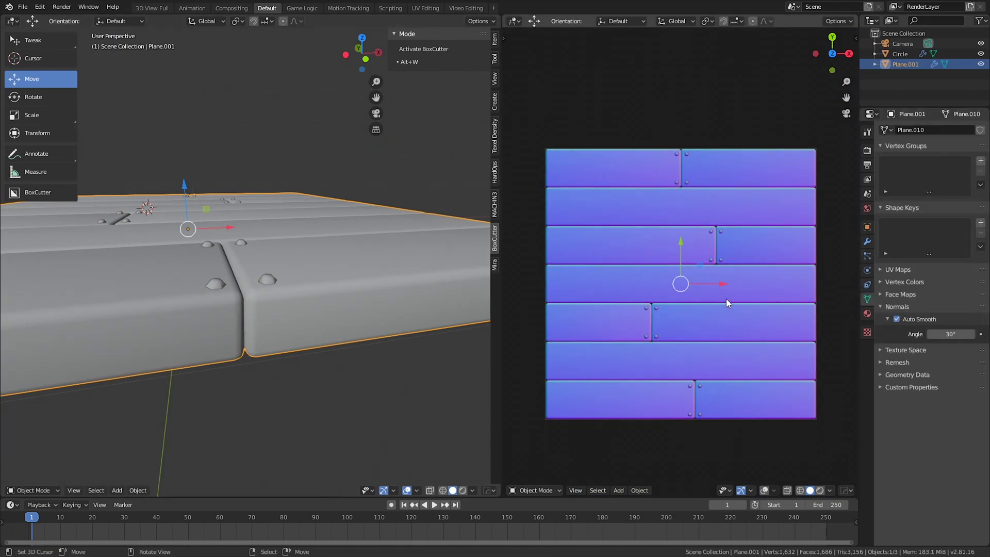
{"action": "middle_click_drag", "start_coordinate": [178, 297], "coordinate": [150, 290]}
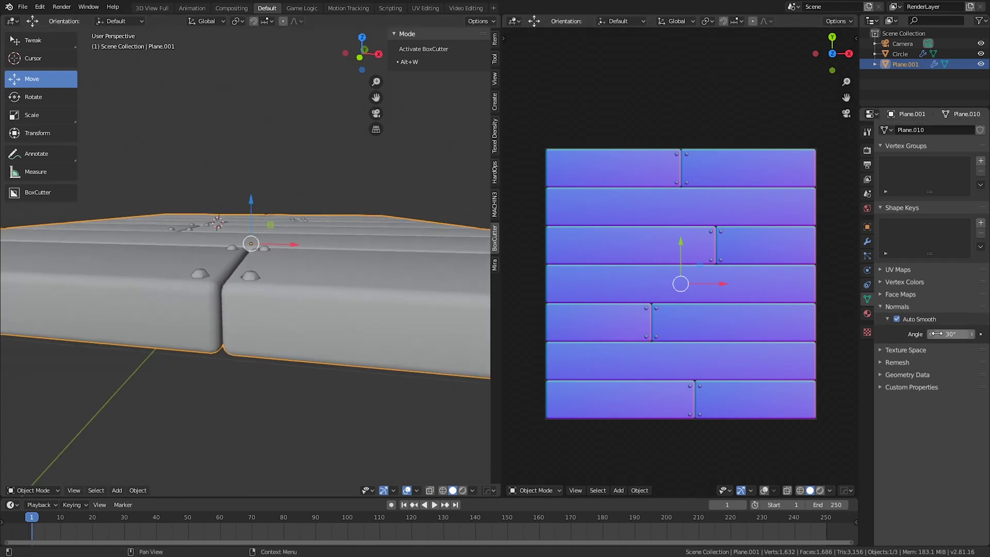
{"action": "left_click_drag", "start_coordinate": [937, 334], "coordinate": [919, 333]}
{"action": "middle_click_drag", "start_coordinate": [221, 244], "coordinate": [257, 341]}
{"action": "scroll", "coordinate": [257, 344], "scroll_direction": "up", "scroll_amount": 1}
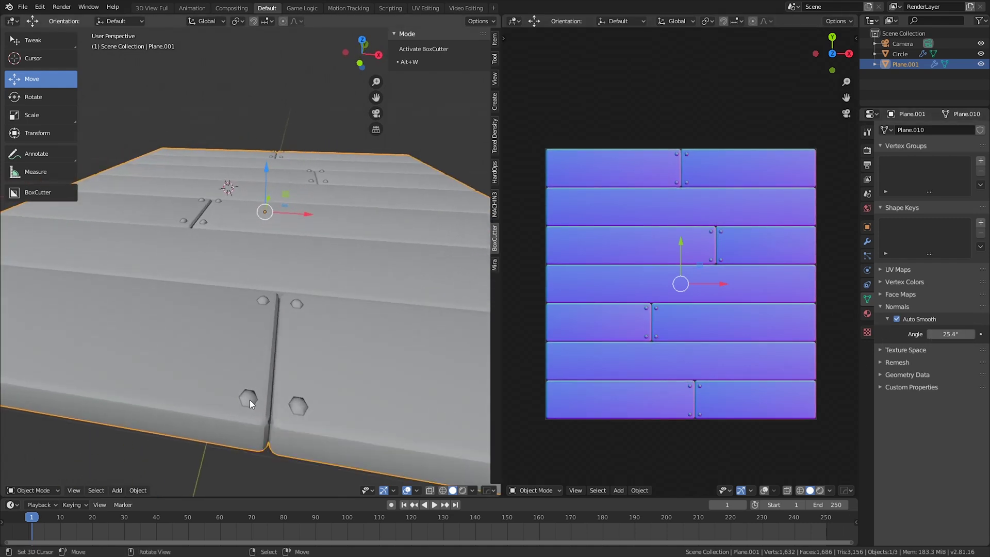
Step: Select the stud object and raise it about 0.54 along Z above the planks
{"action": "left_click", "coordinate": [250, 400]}
{"action": "middle_click_drag", "start_coordinate": [250, 400], "coordinate": [209, 252]}
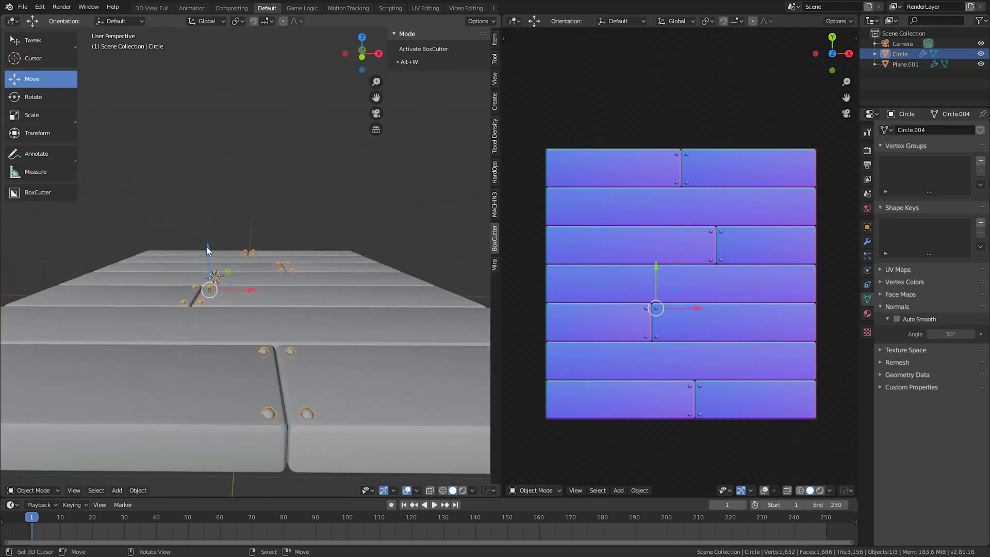
{"action": "key", "text": "g"}
{"action": "key", "text": "z"}
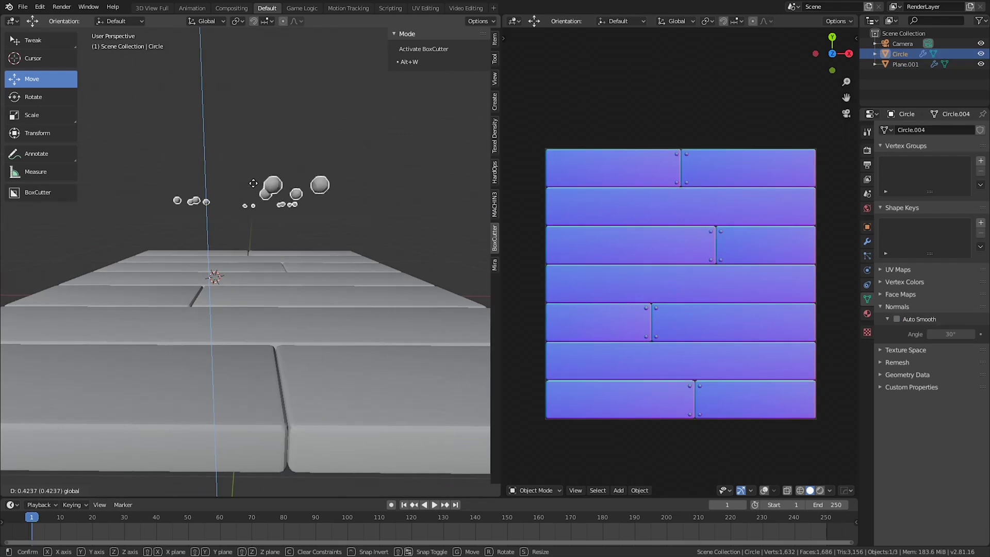
{"action": "left_click", "coordinate": [252, 159]}
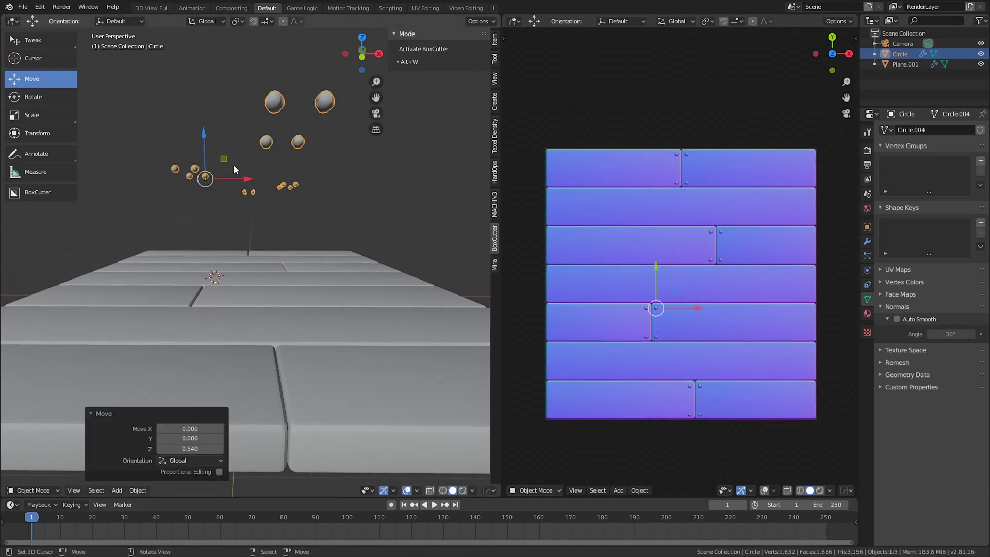
{"action": "scroll", "coordinate": [240, 165], "scroll_direction": "down", "scroll_amount": 3}
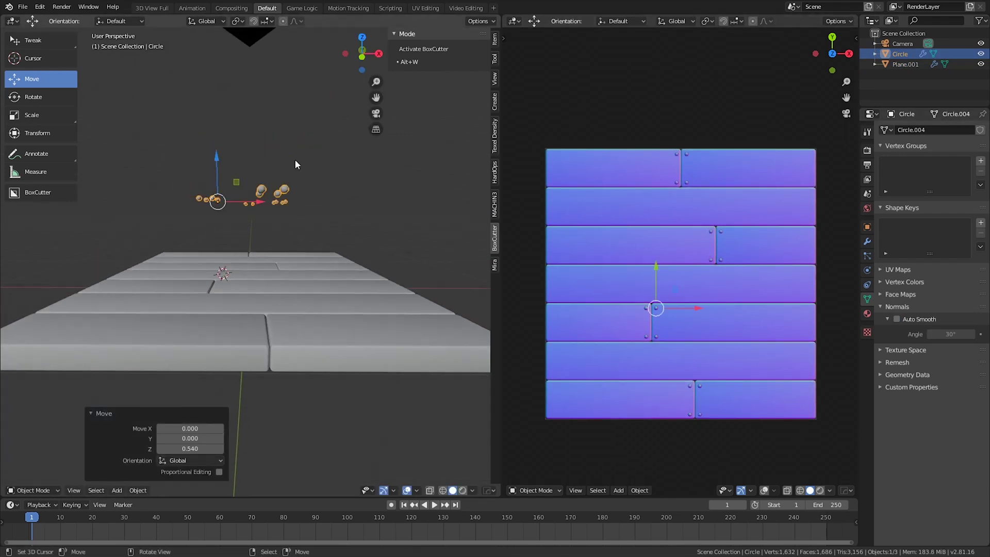
Step: Duplicate the raised studs in place, lower the copy about 0.241 along Z and shift it in the positive X direction
{"action": "middle_click_drag", "start_coordinate": [295, 159], "coordinate": [269, 156]}
{"action": "key", "text": "shift+d"}
{"action": "right_click", "coordinate": [253, 160]}
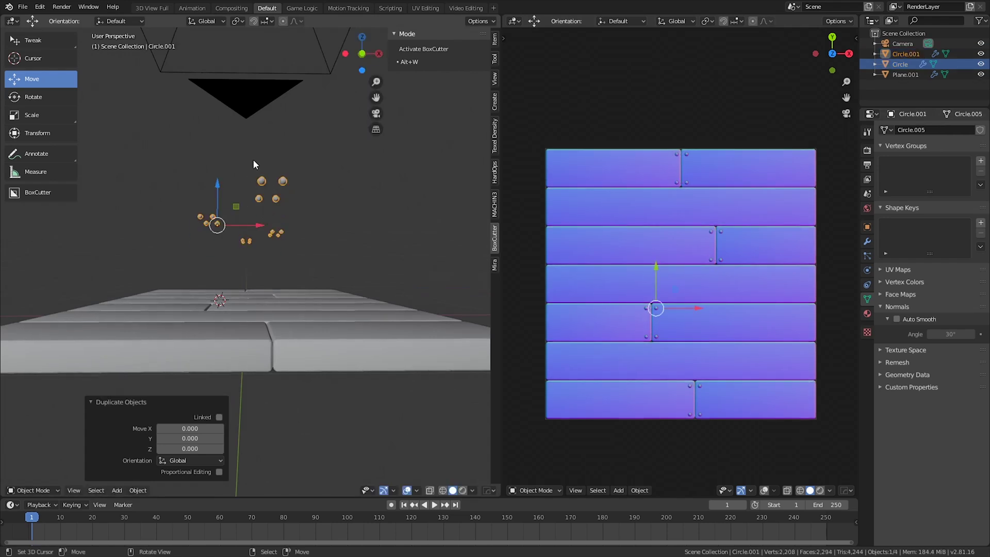
{"action": "left_click_drag", "start_coordinate": [218, 184], "coordinate": [218, 220]}
{"action": "middle_click_drag", "start_coordinate": [261, 230], "coordinate": [269, 252]}
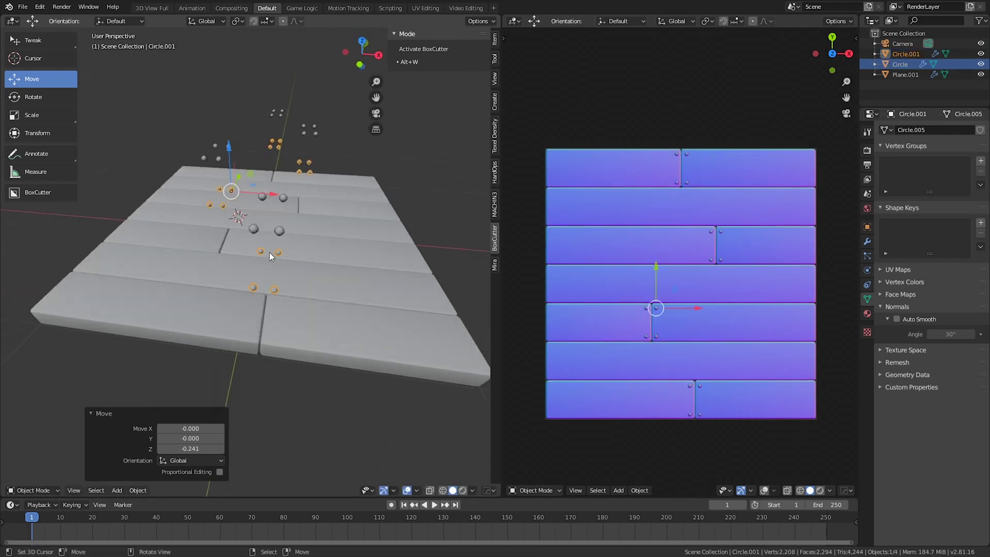
{"action": "left_click_drag", "start_coordinate": [277, 195], "coordinate": [171, 188]}
Step: Duplicate the shifted stud set, move the new copy about -1.056 along X and lower it about 0.156 along Z
{"action": "key", "text": "shift+d"}
{"action": "right_click", "coordinate": [373, 200]}
{"action": "middle_click_drag", "start_coordinate": [145, 187], "coordinate": [156, 150]}
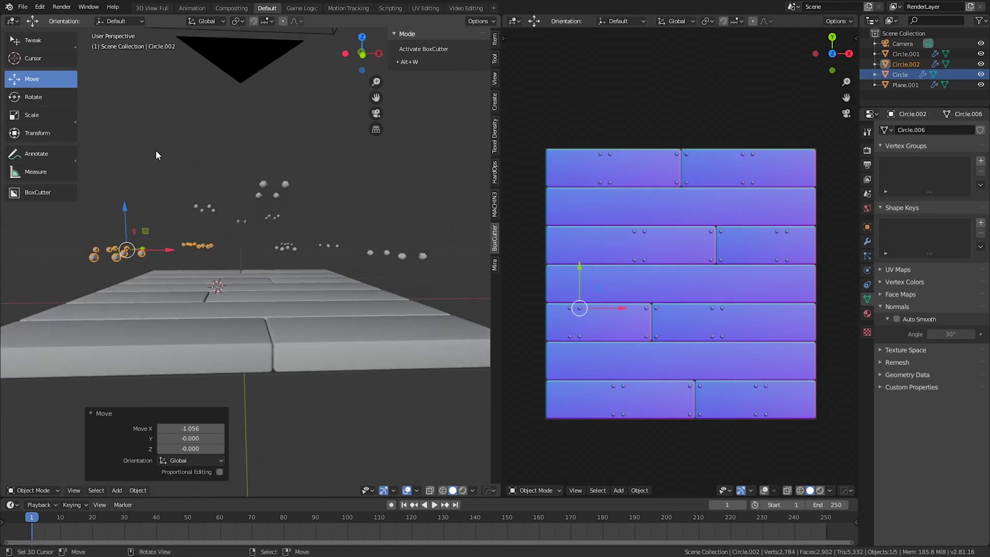
{"action": "left_click_drag", "start_coordinate": [120, 200], "coordinate": [122, 223]}
{"action": "middle_click_drag", "start_coordinate": [122, 223], "coordinate": [280, 260]}
Step: In front view, select the stud copy on the positive X side and raise it about 0.092 along Z
{"action": "key", "text": "KP_1"}
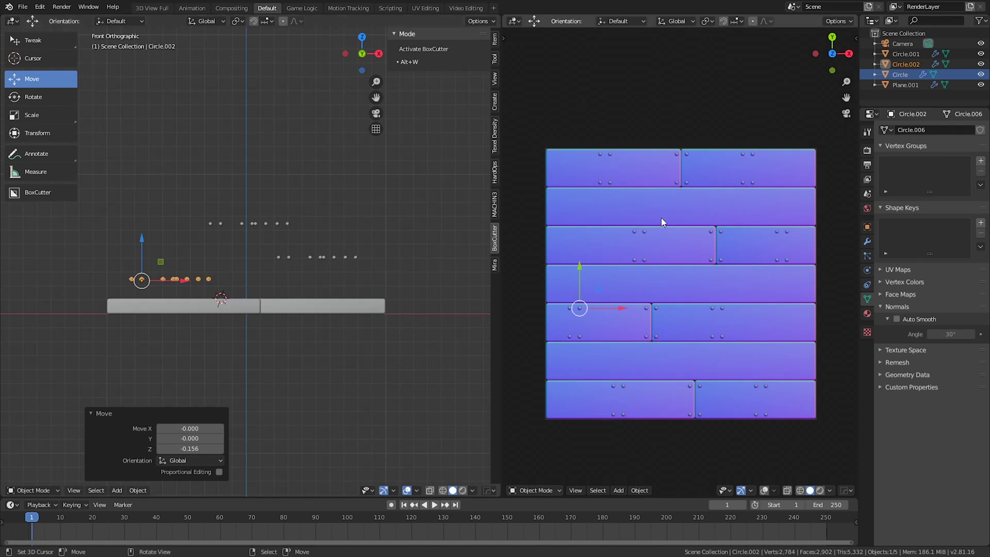
{"action": "left_click", "coordinate": [320, 251]}
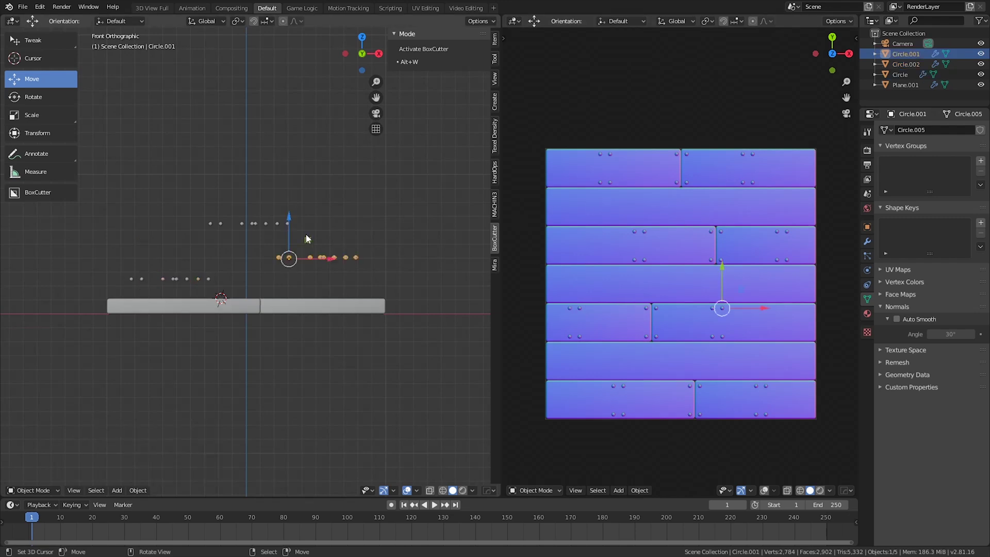
{"action": "left_click_drag", "start_coordinate": [288, 223], "coordinate": [281, 209]}
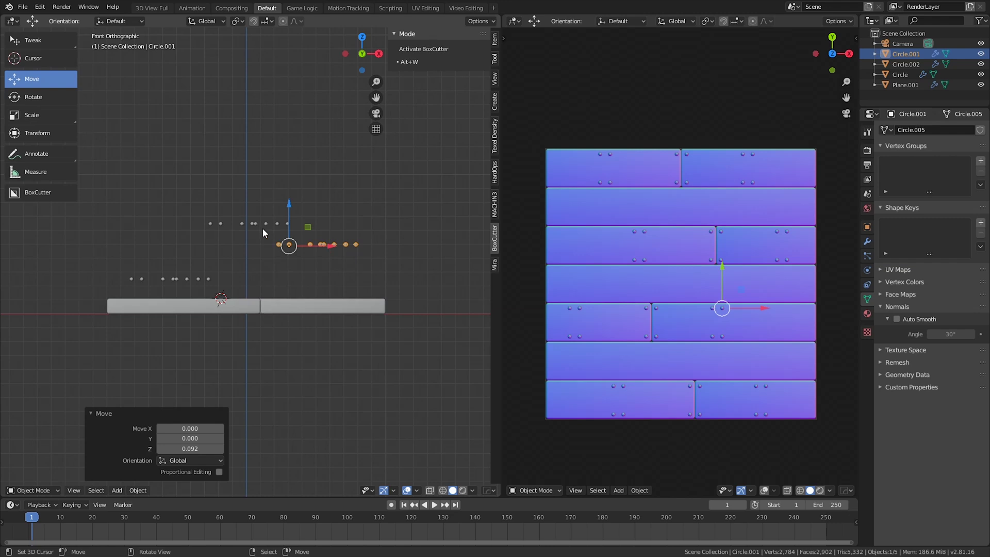
{"action": "middle_click_drag", "start_coordinate": [262, 230], "coordinate": [349, 294]}
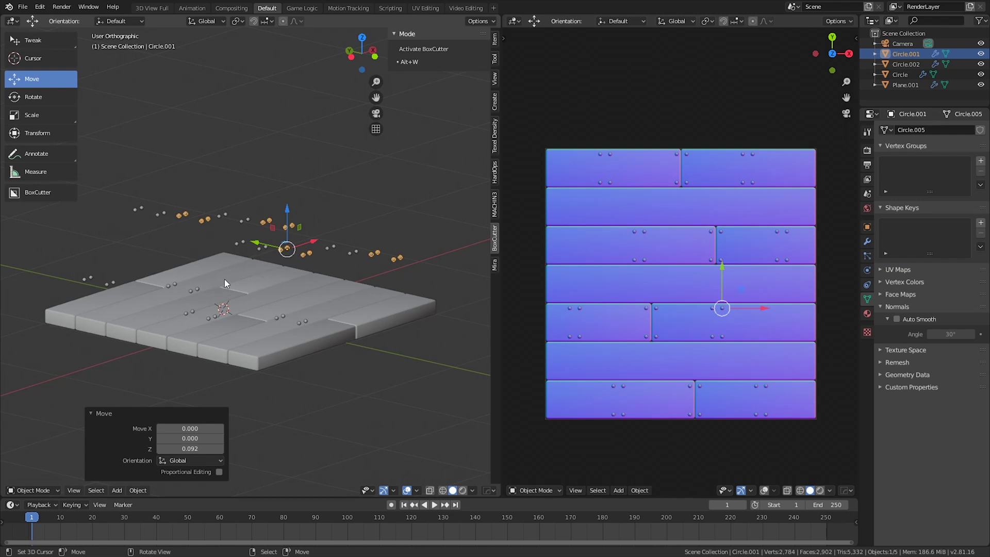
{"action": "middle_click_drag", "start_coordinate": [240, 287], "coordinate": [326, 314]}
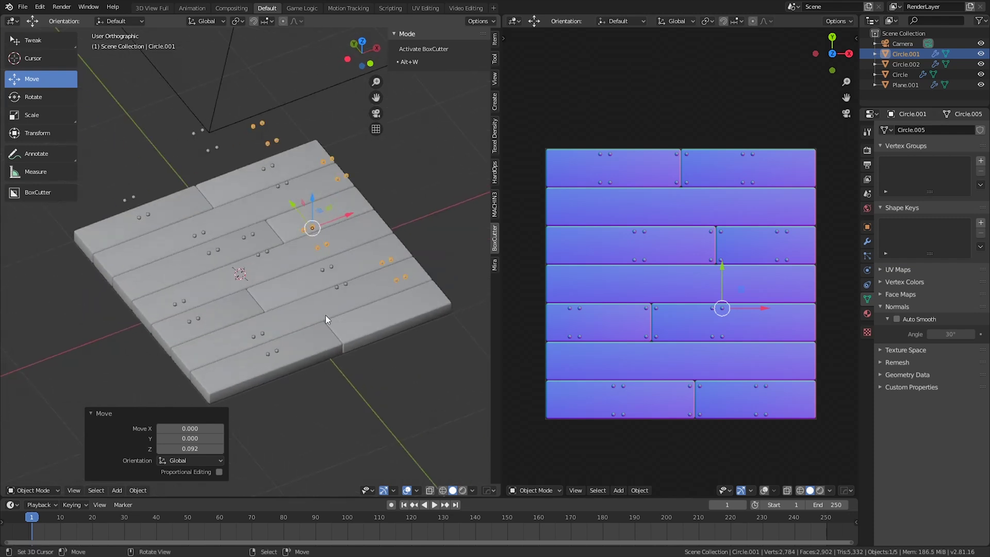